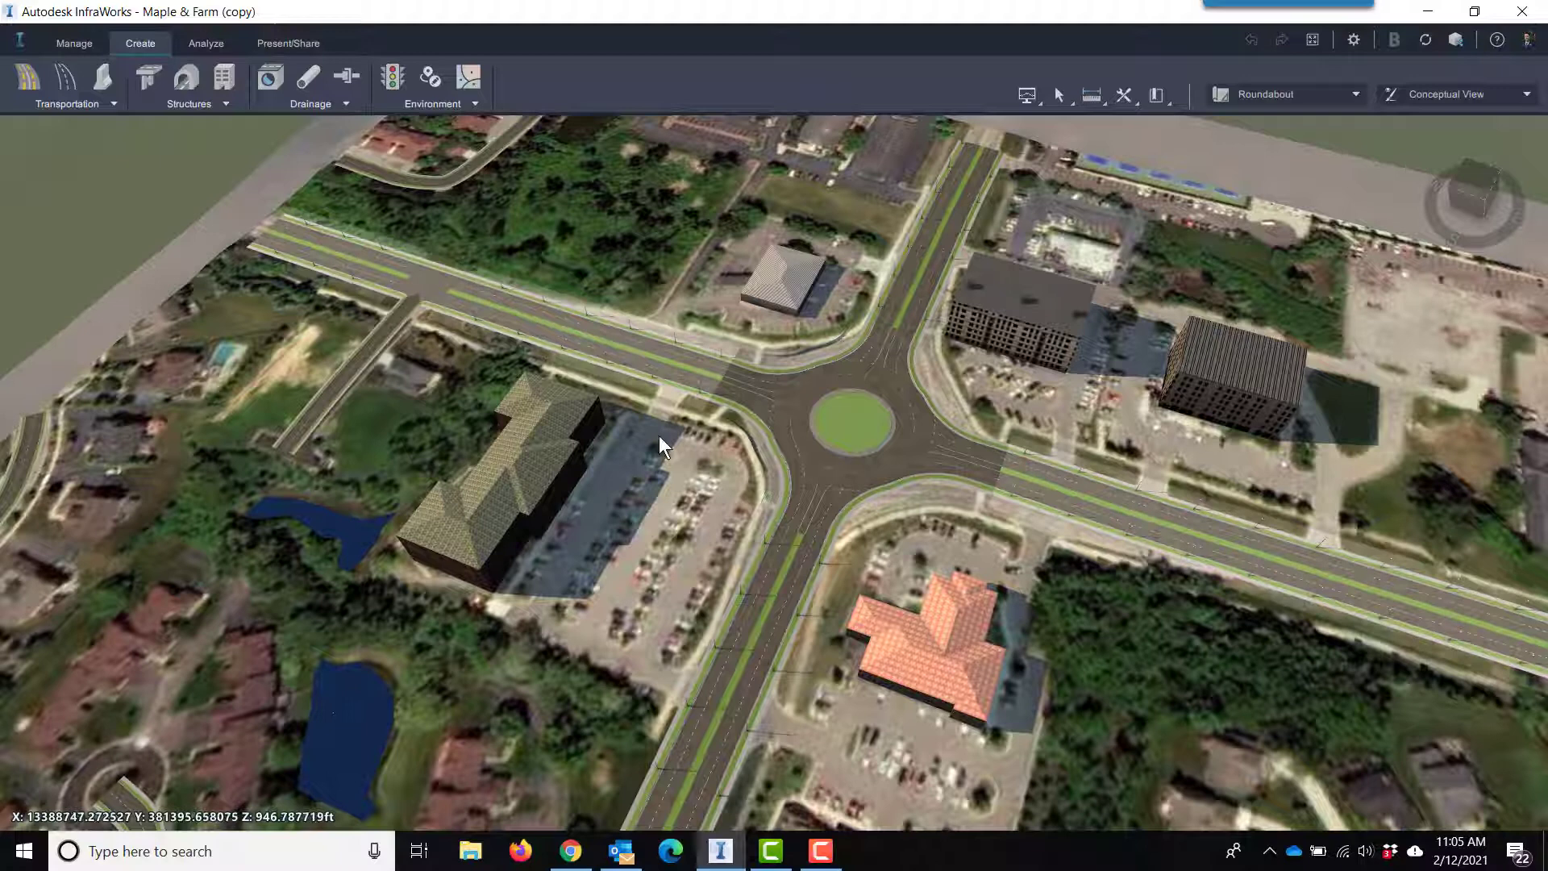
Select the roundabout to view its properties, then clear the selection and zoom around it.
click(893, 477)
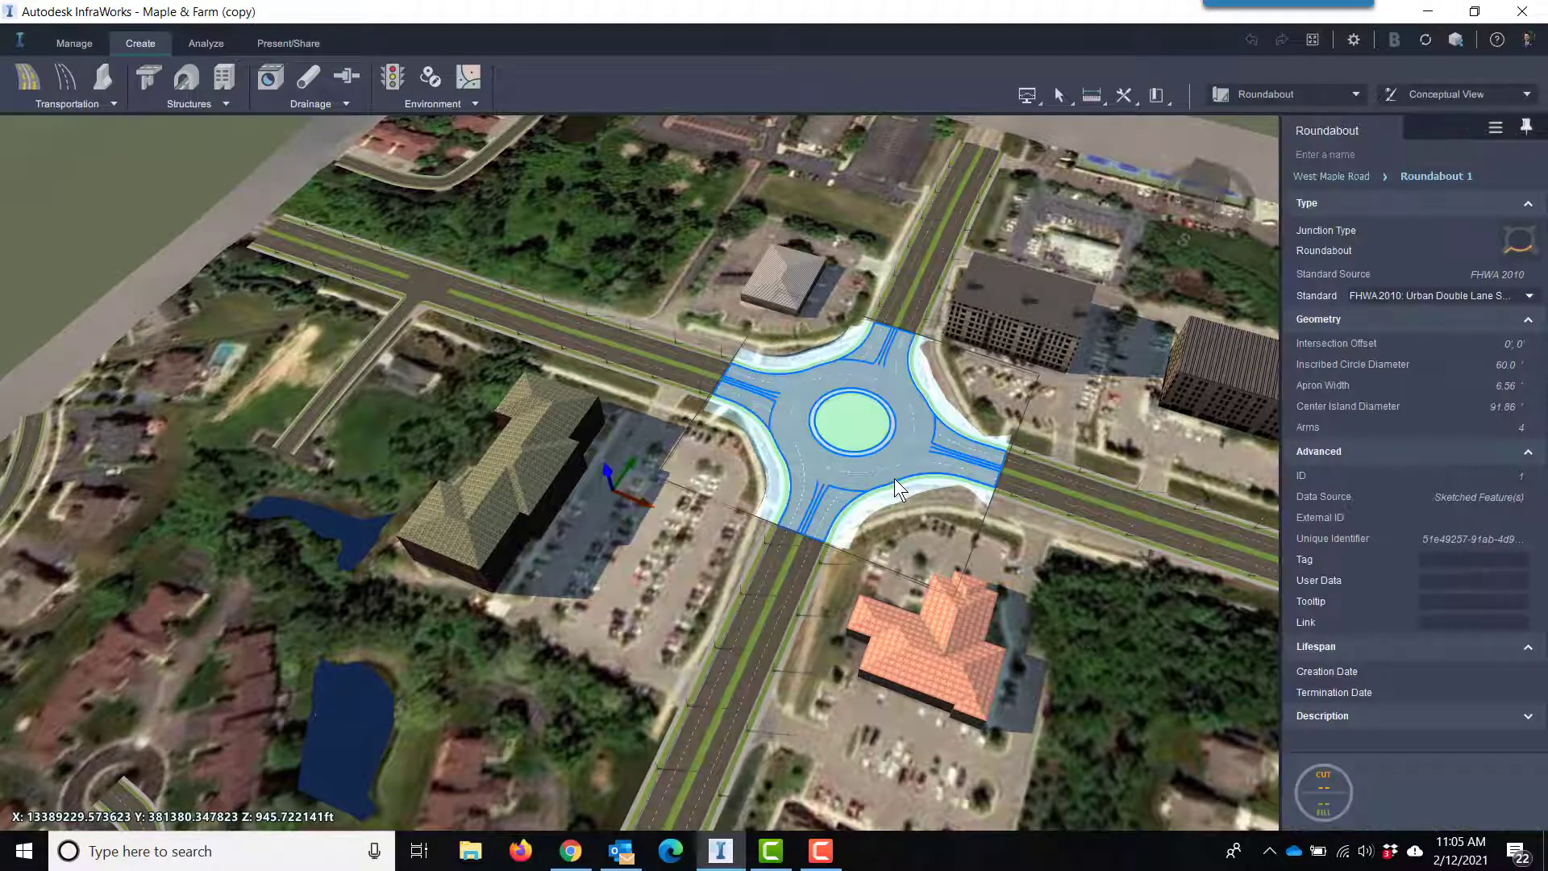
key(Escape)
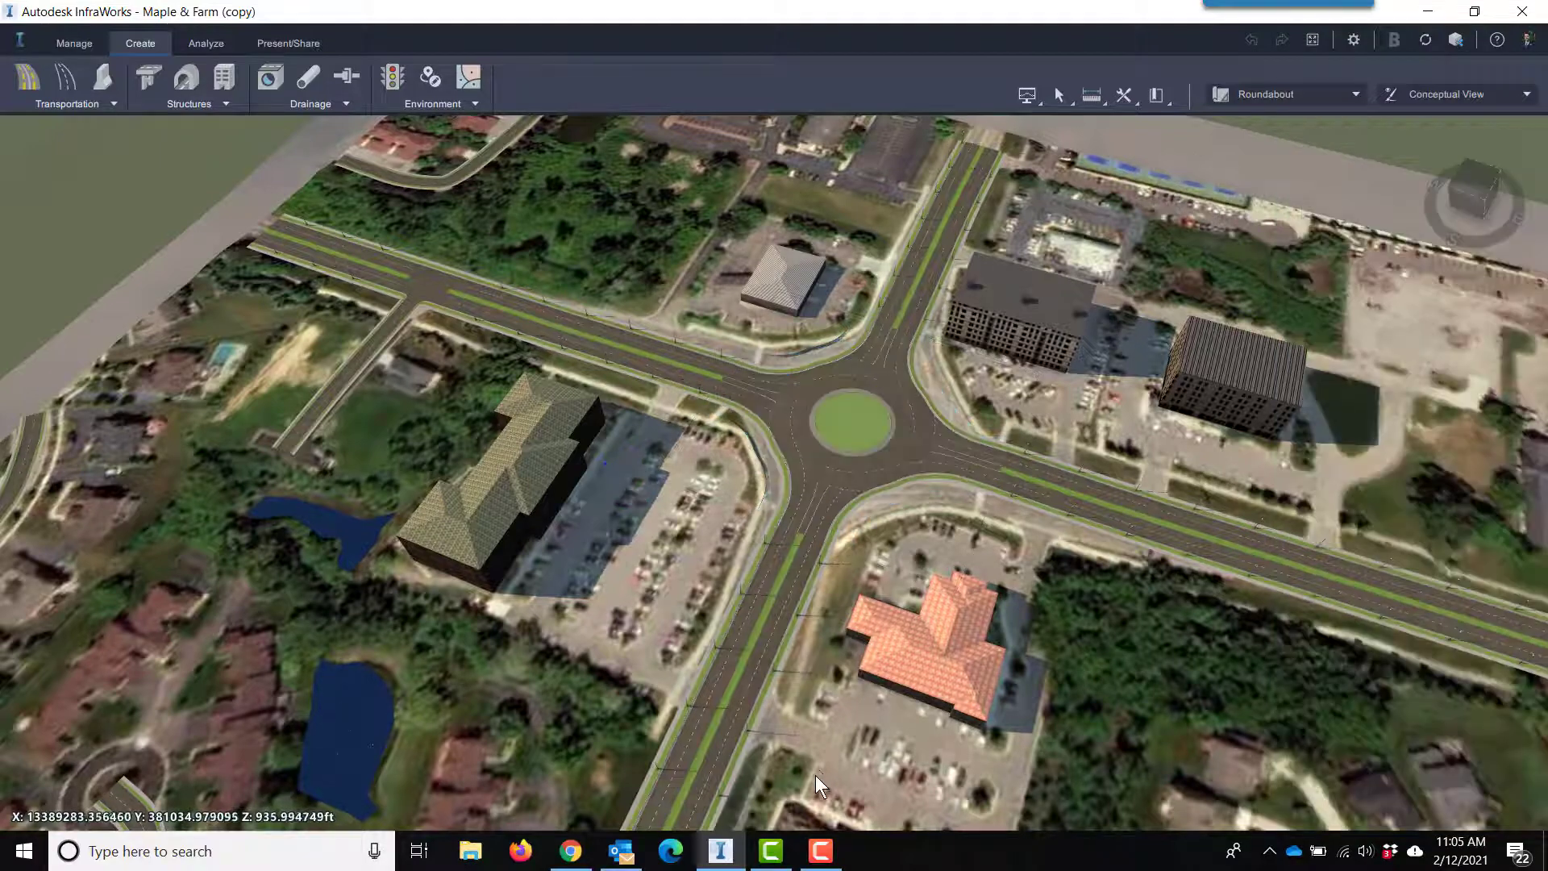
scroll(825, 753, up, 2)
scroll(827, 752, up, 2)
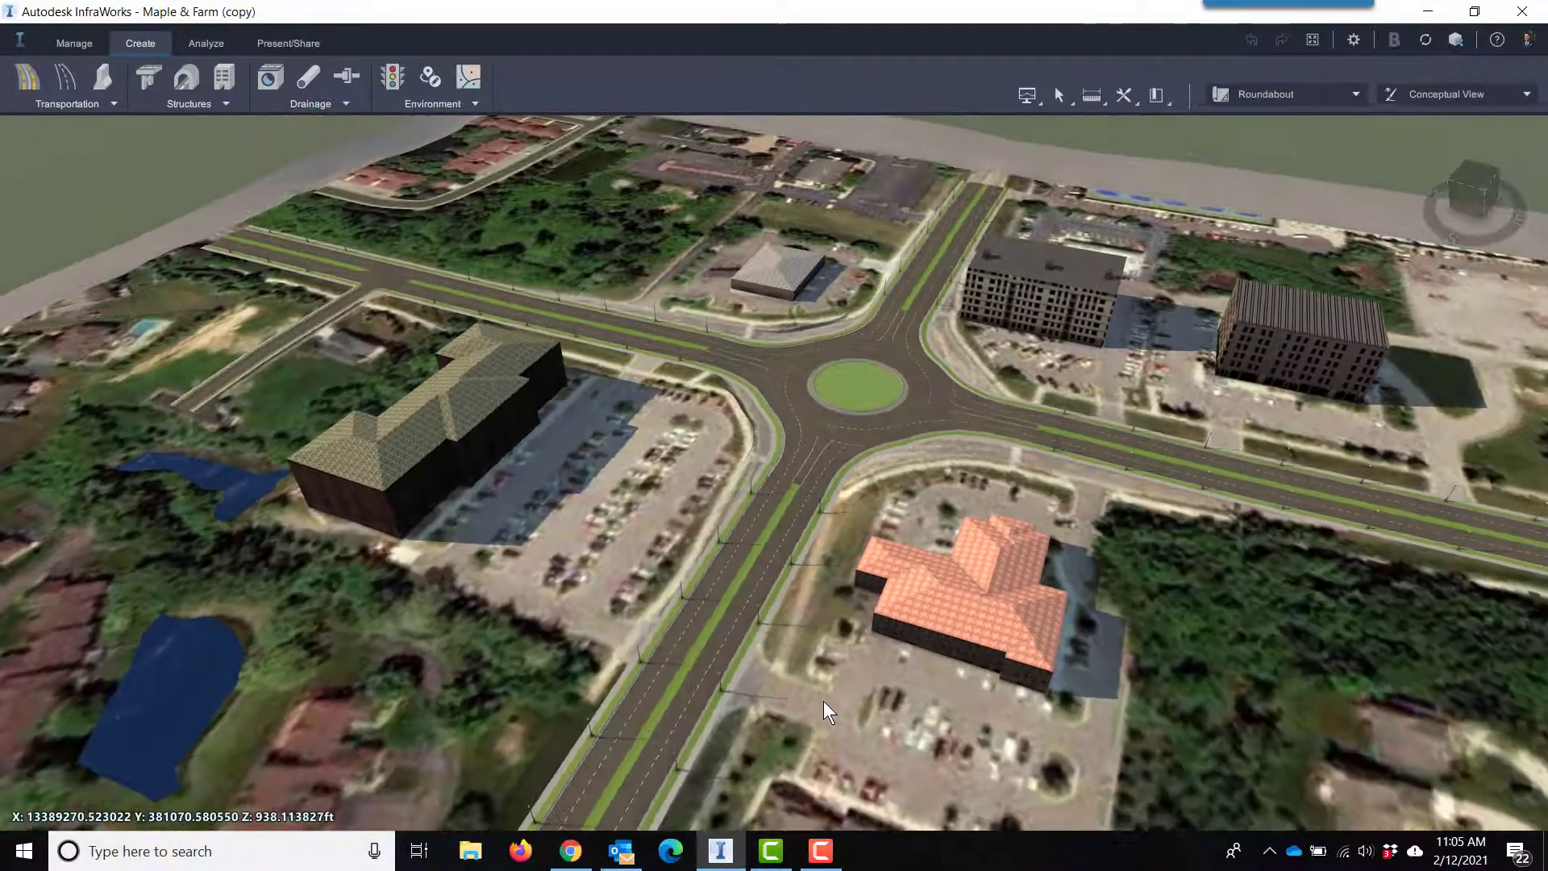
scroll(824, 700, up, 1)
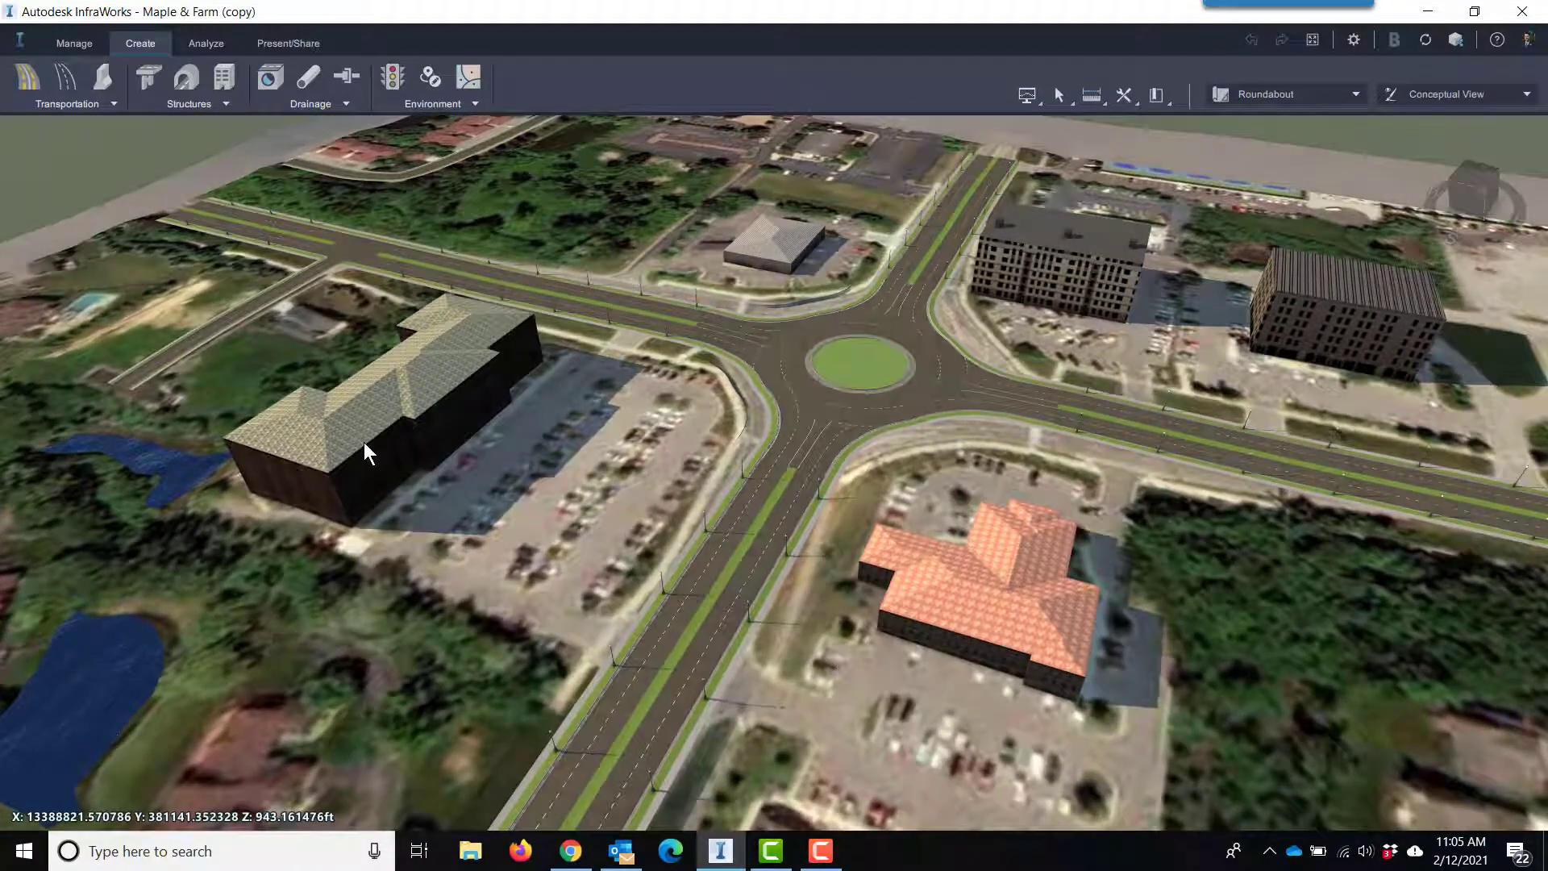
scroll(922, 672, down, 3)
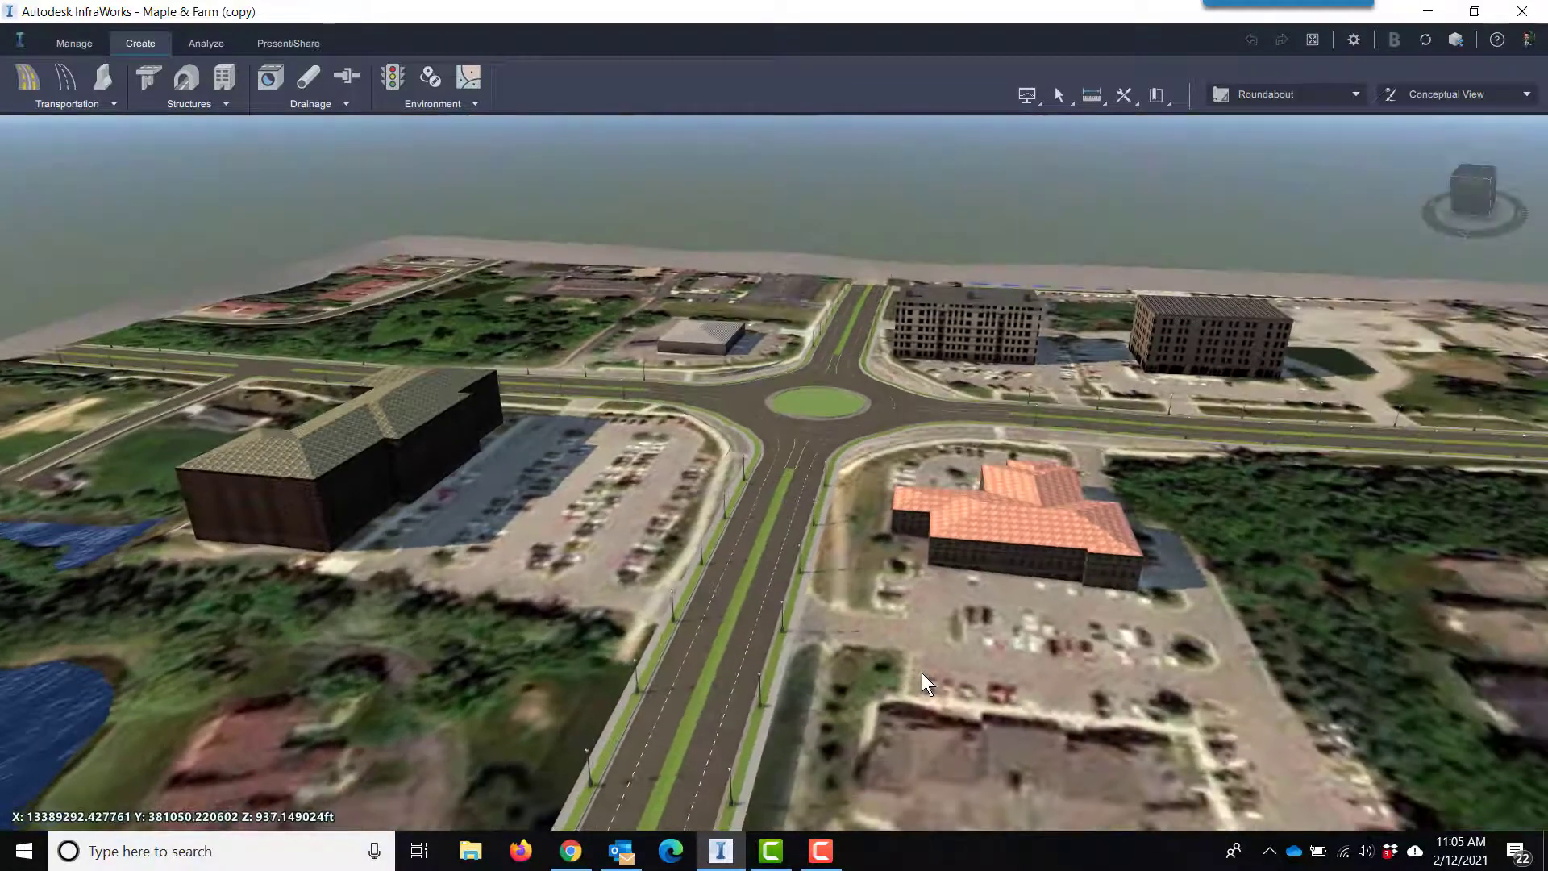
scroll(834, 525, up, 5)
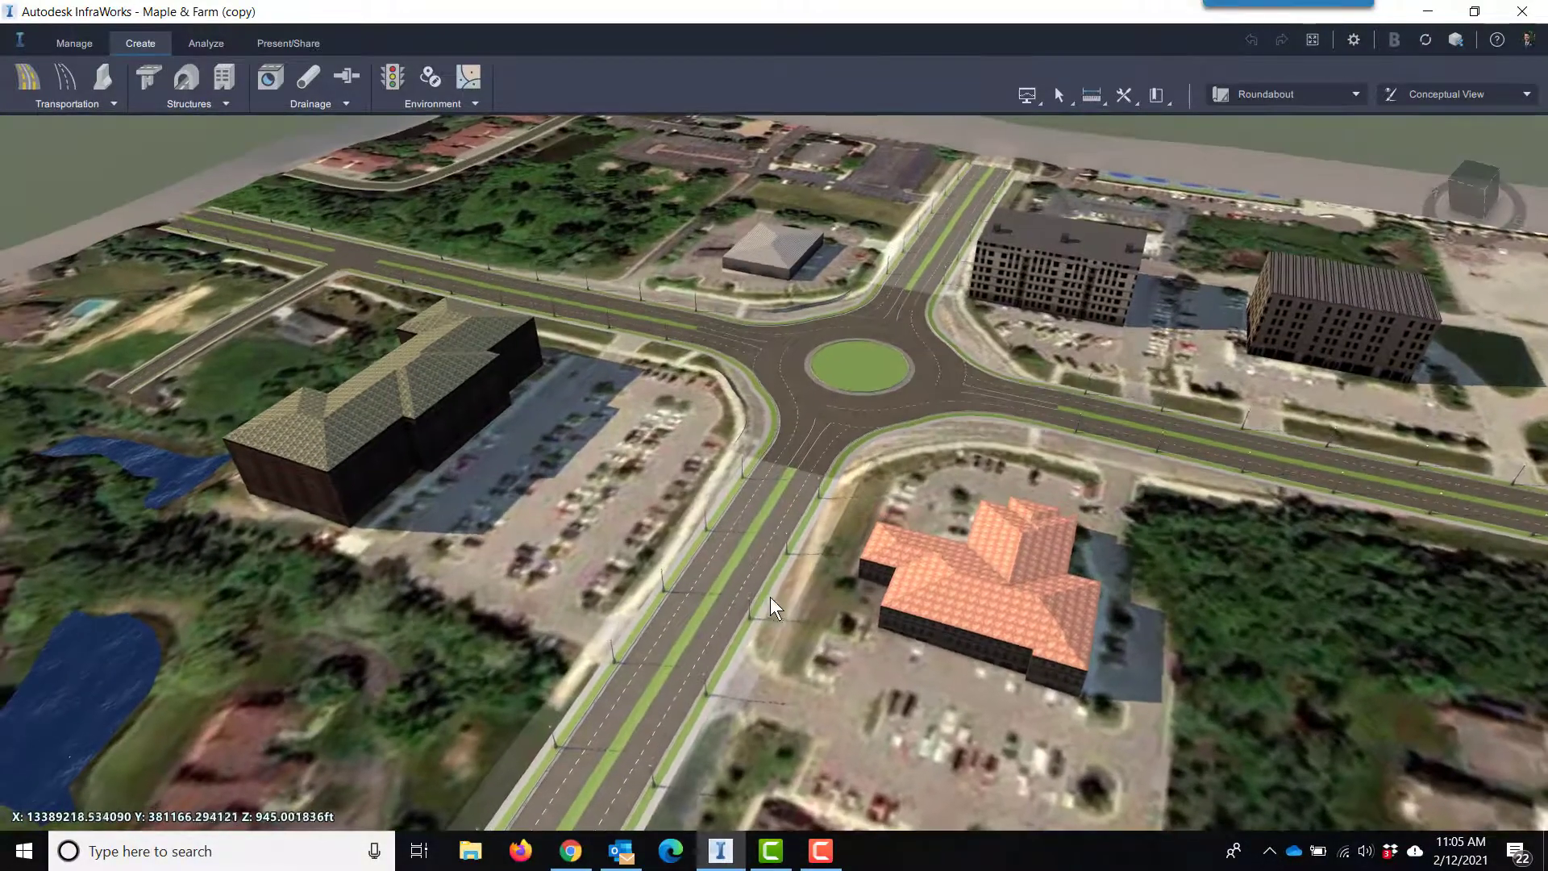
scroll(916, 470, down, 3)
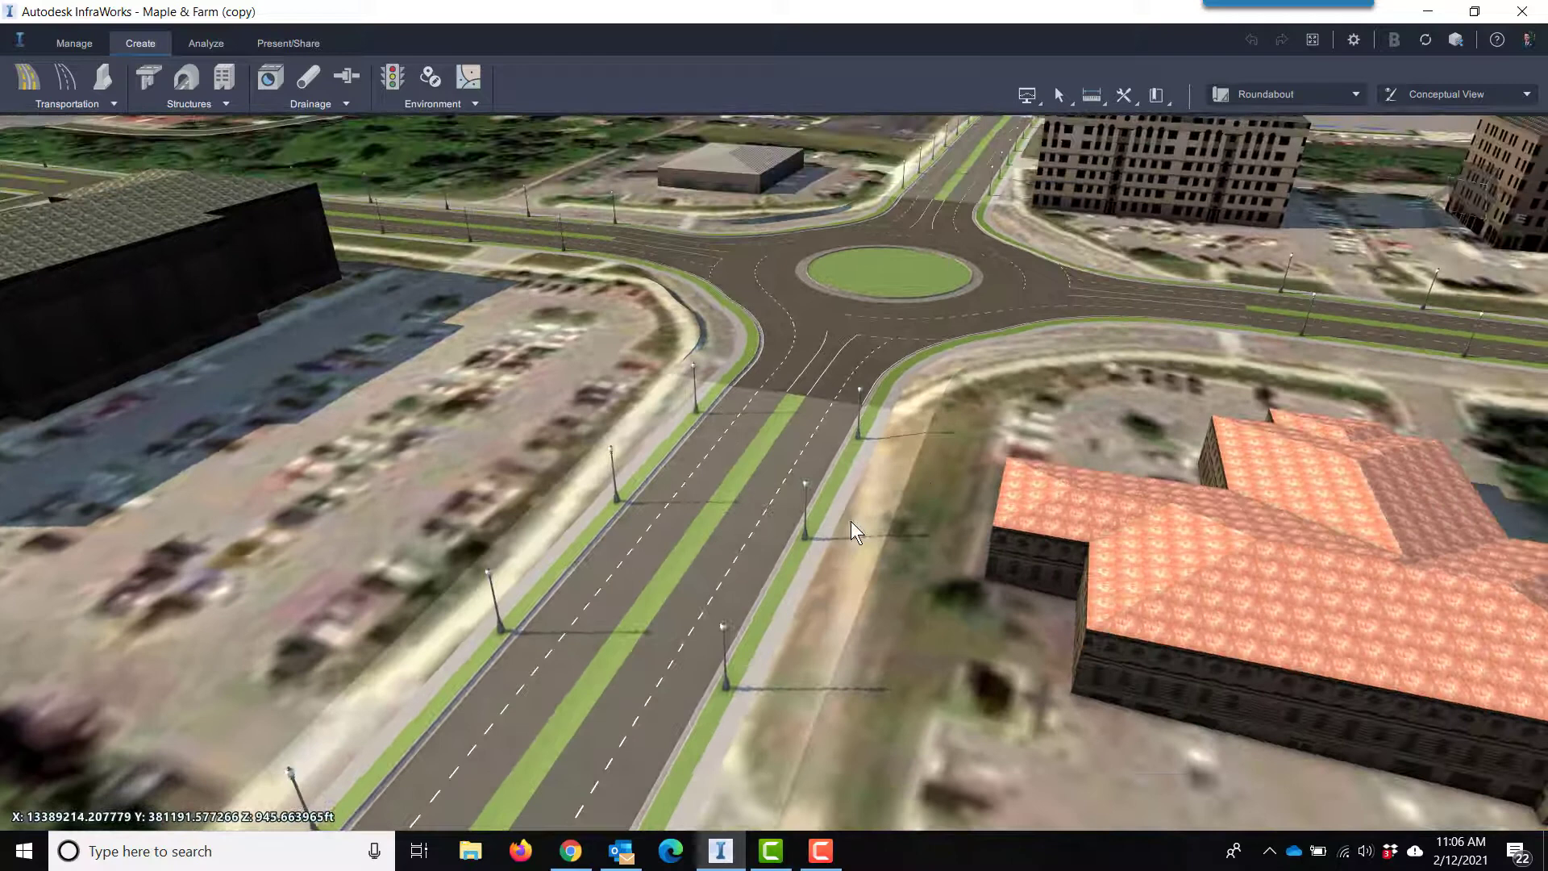
Inspect the street lights on the road south of the roundabout, then orbit back toward the junction.
click(805, 482)
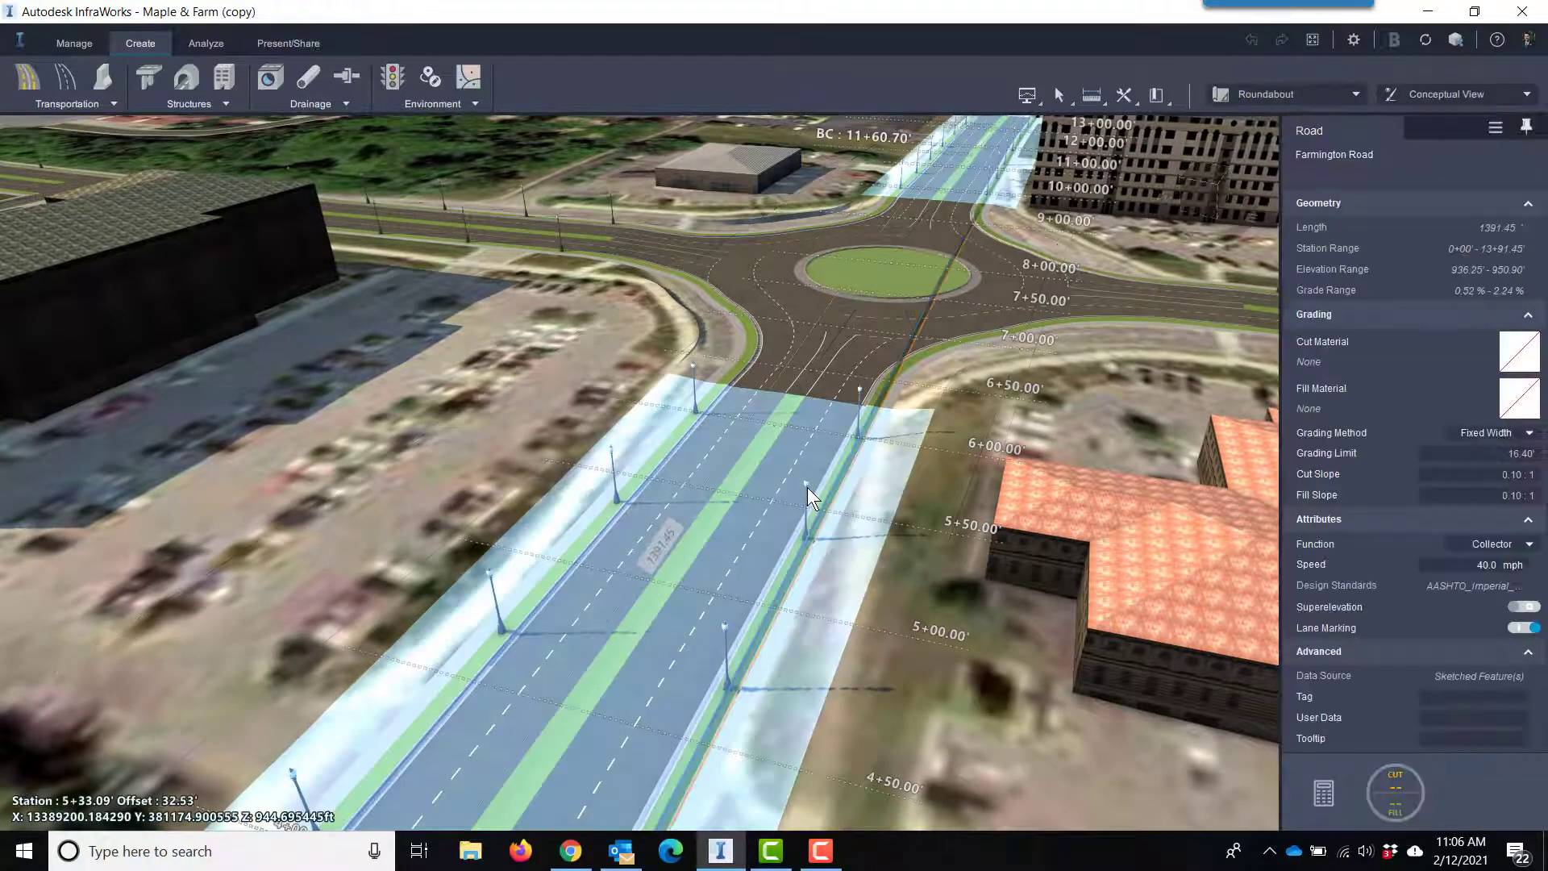
click(806, 487)
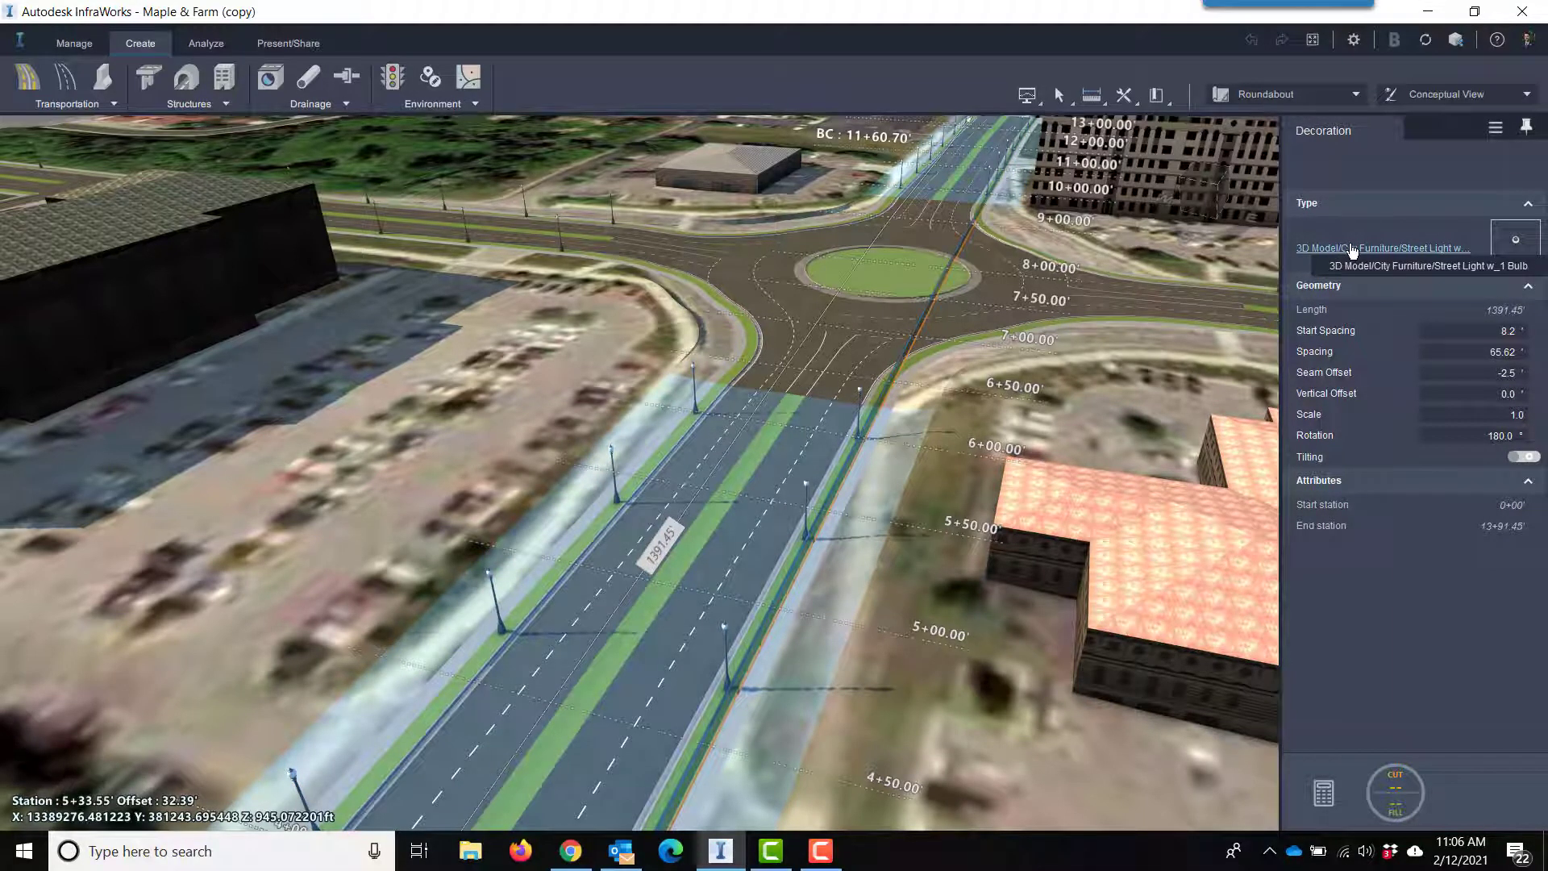
shift+middle_drag(1072, 451, 793, 661)
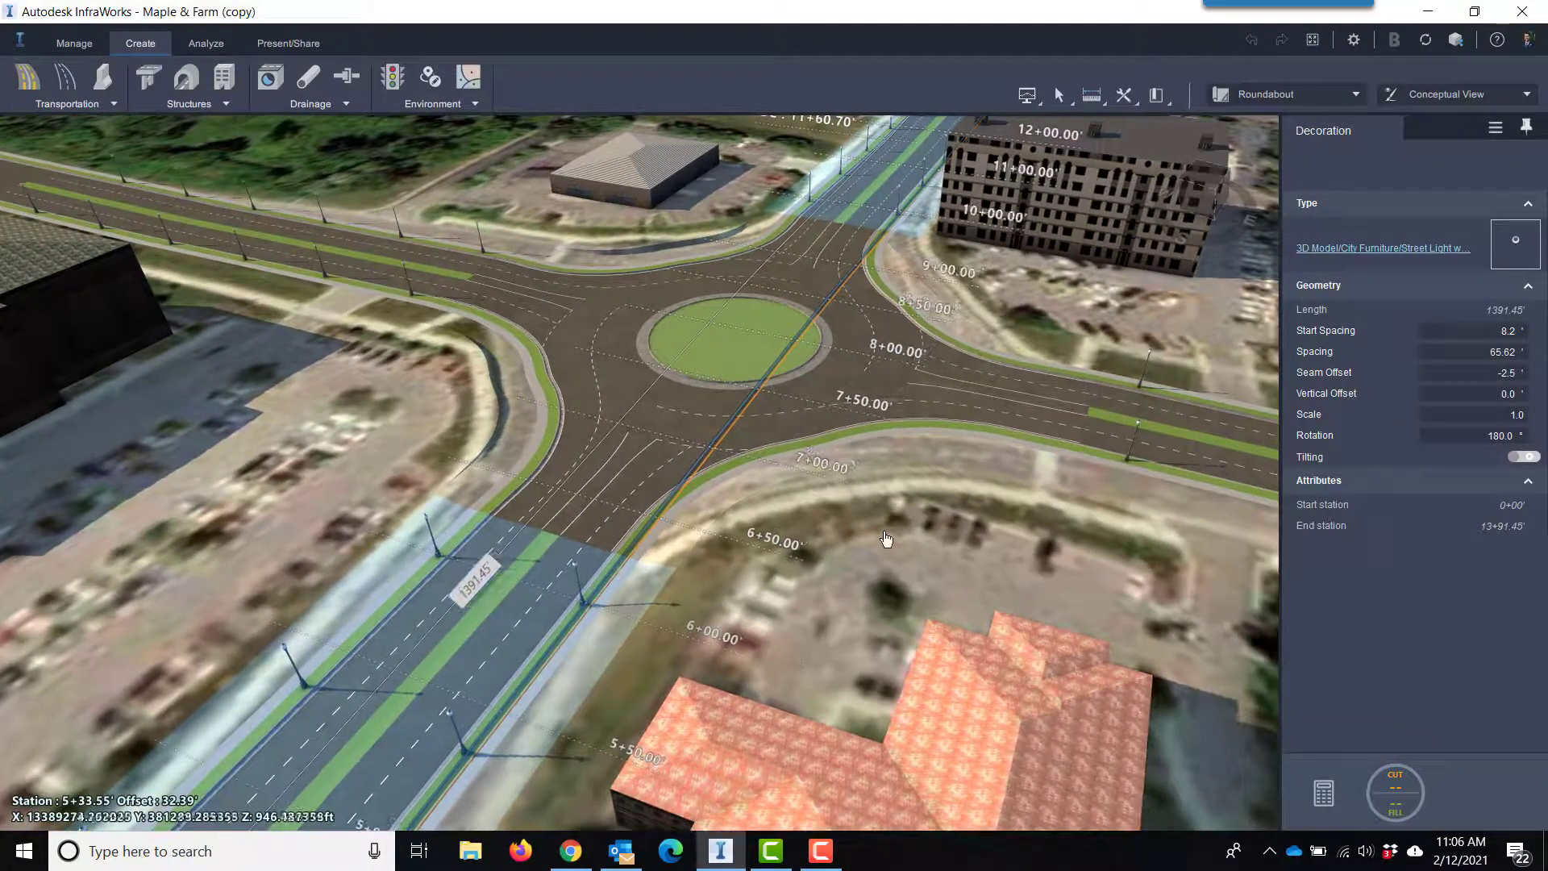
key(Escape)
key(Escape)
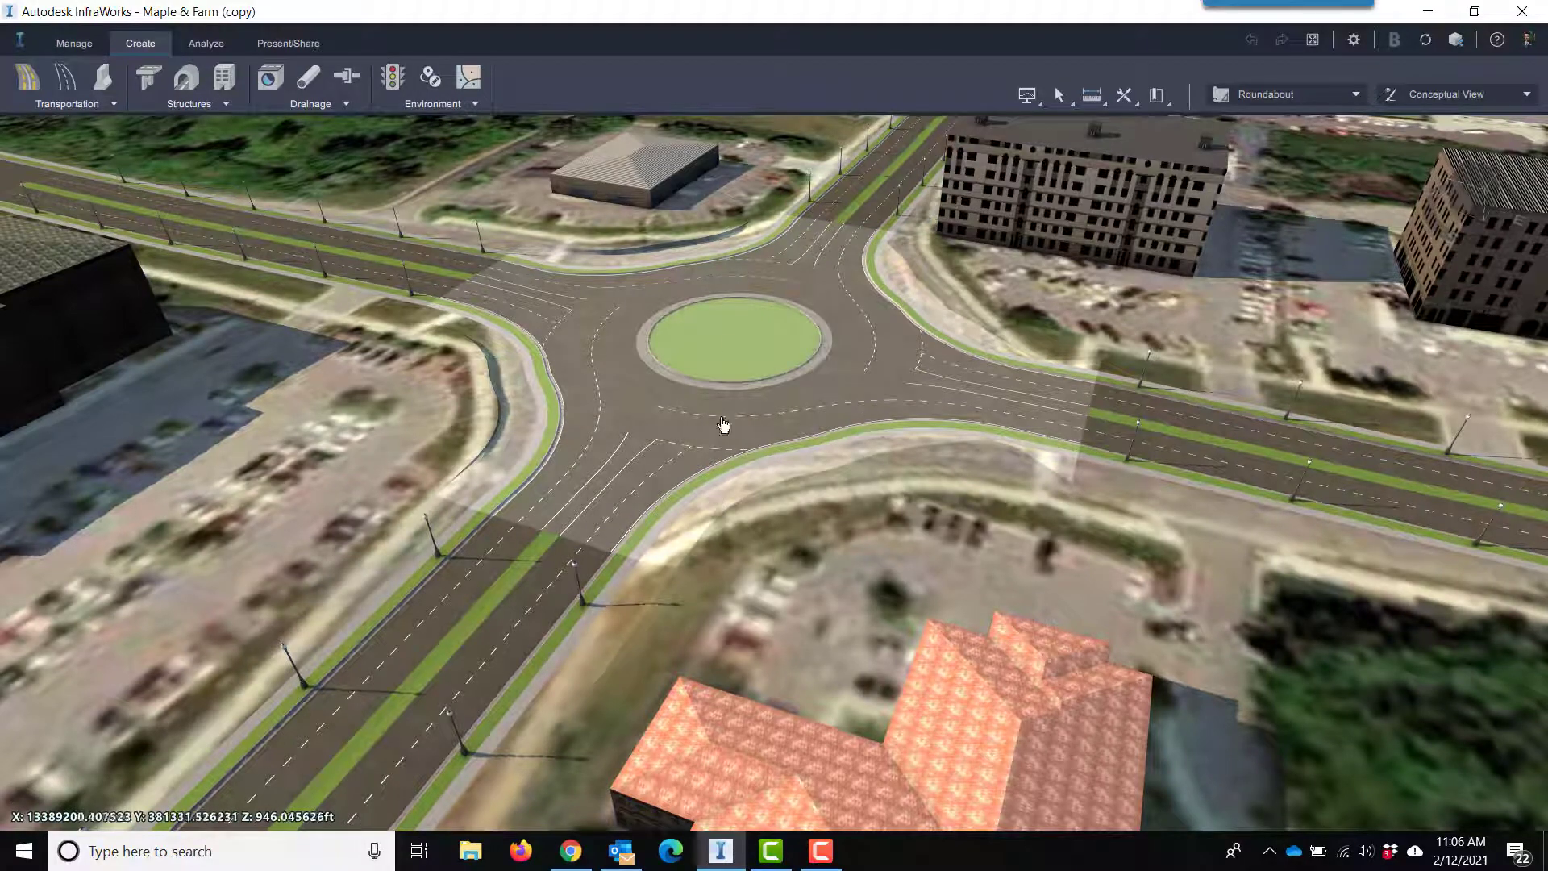
Orbit to a closer top-down roundabout view and open the City Furniture draw-style chooser.
shift+middle_drag(812, 452, 718, 794)
scroll(681, 564, up, 3)
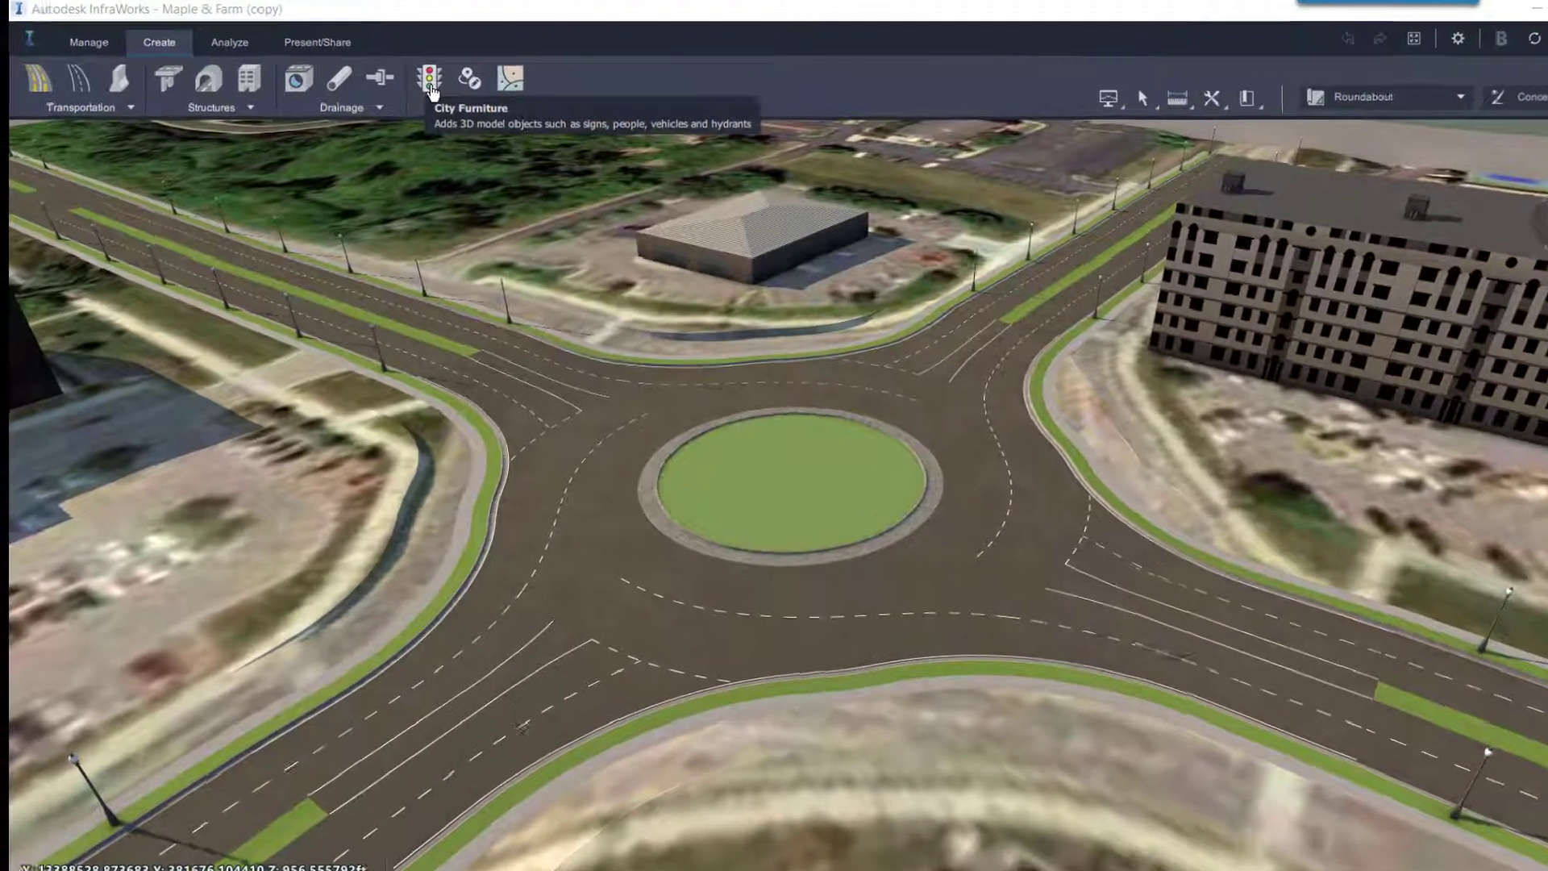
click(394, 79)
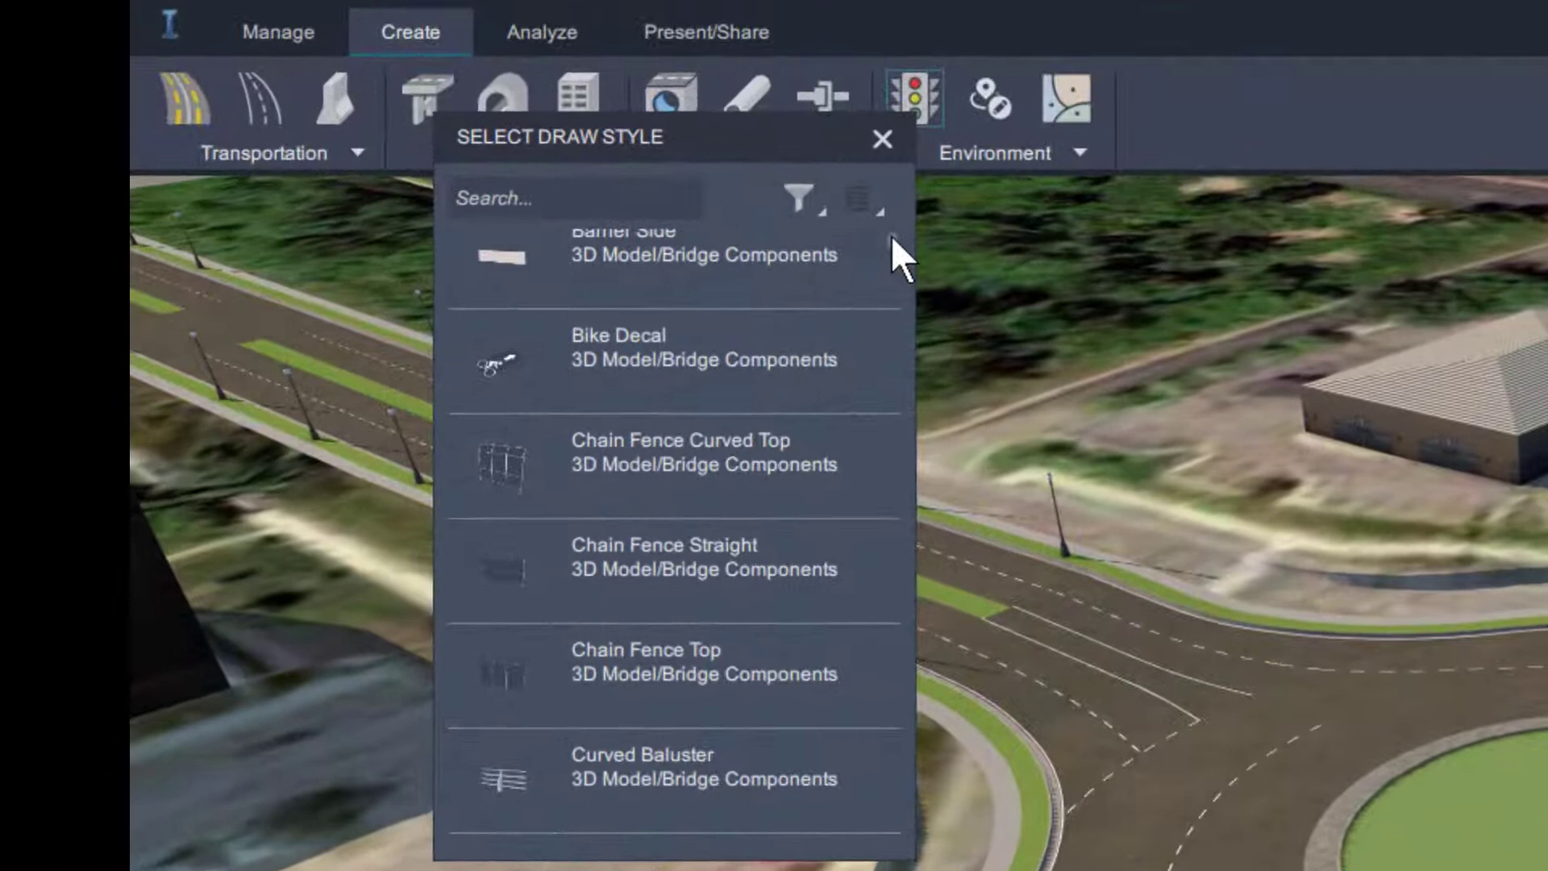
mouse_move(892, 236)
mouse_down()
mouse_move(935, 361)
mouse_move(925, 394)
mouse_move(897, 238)
mouse_up()
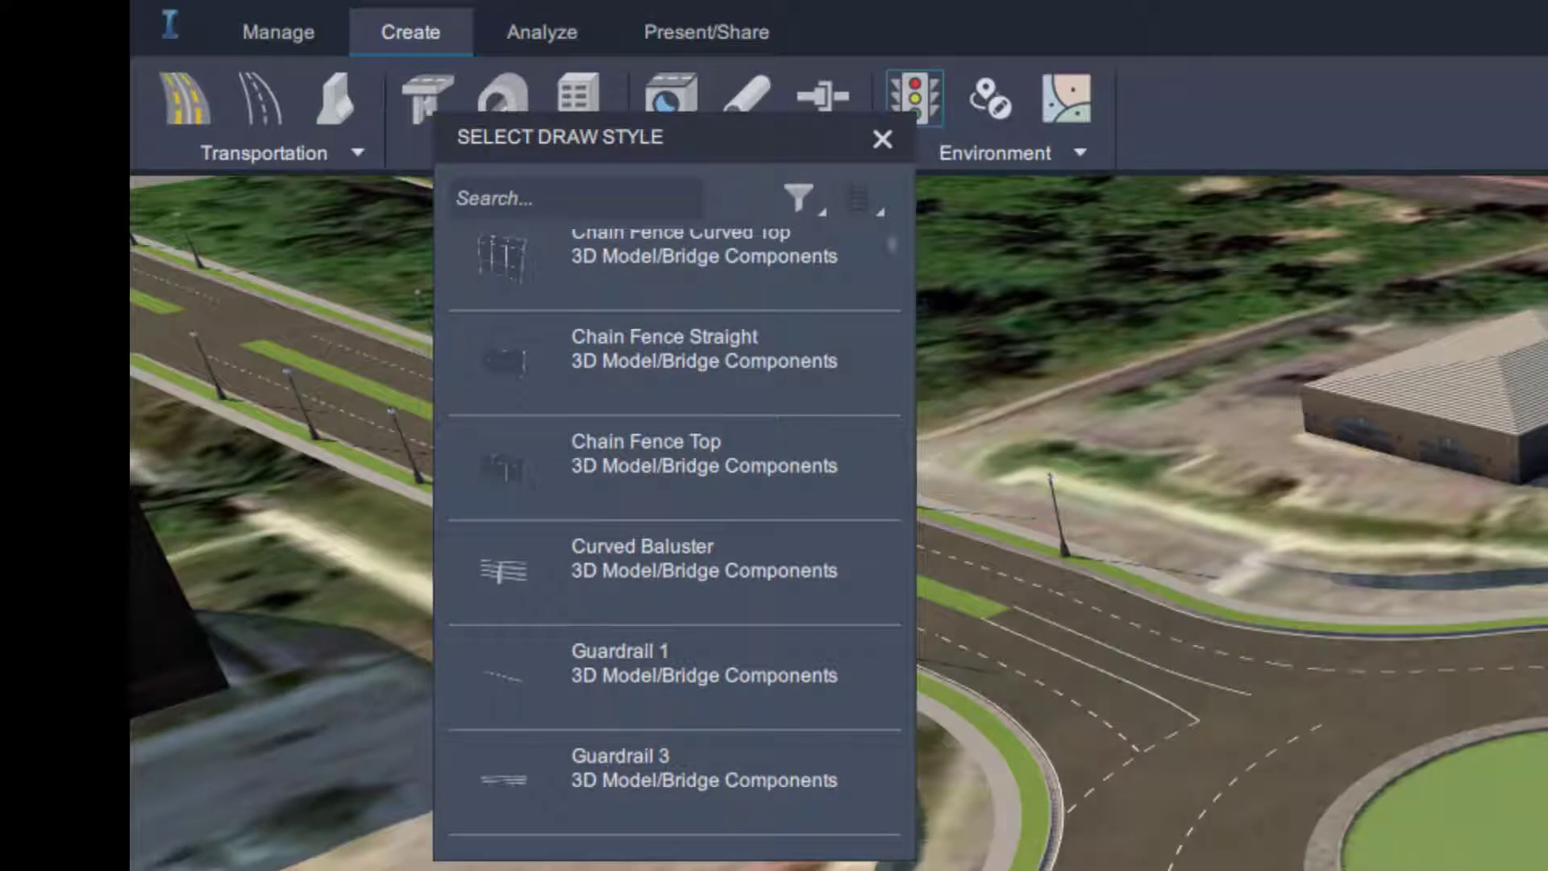
Close the draw-style chooser and open the Style Palette's 3D Model > City Furniture catalogue.
click(289, 38)
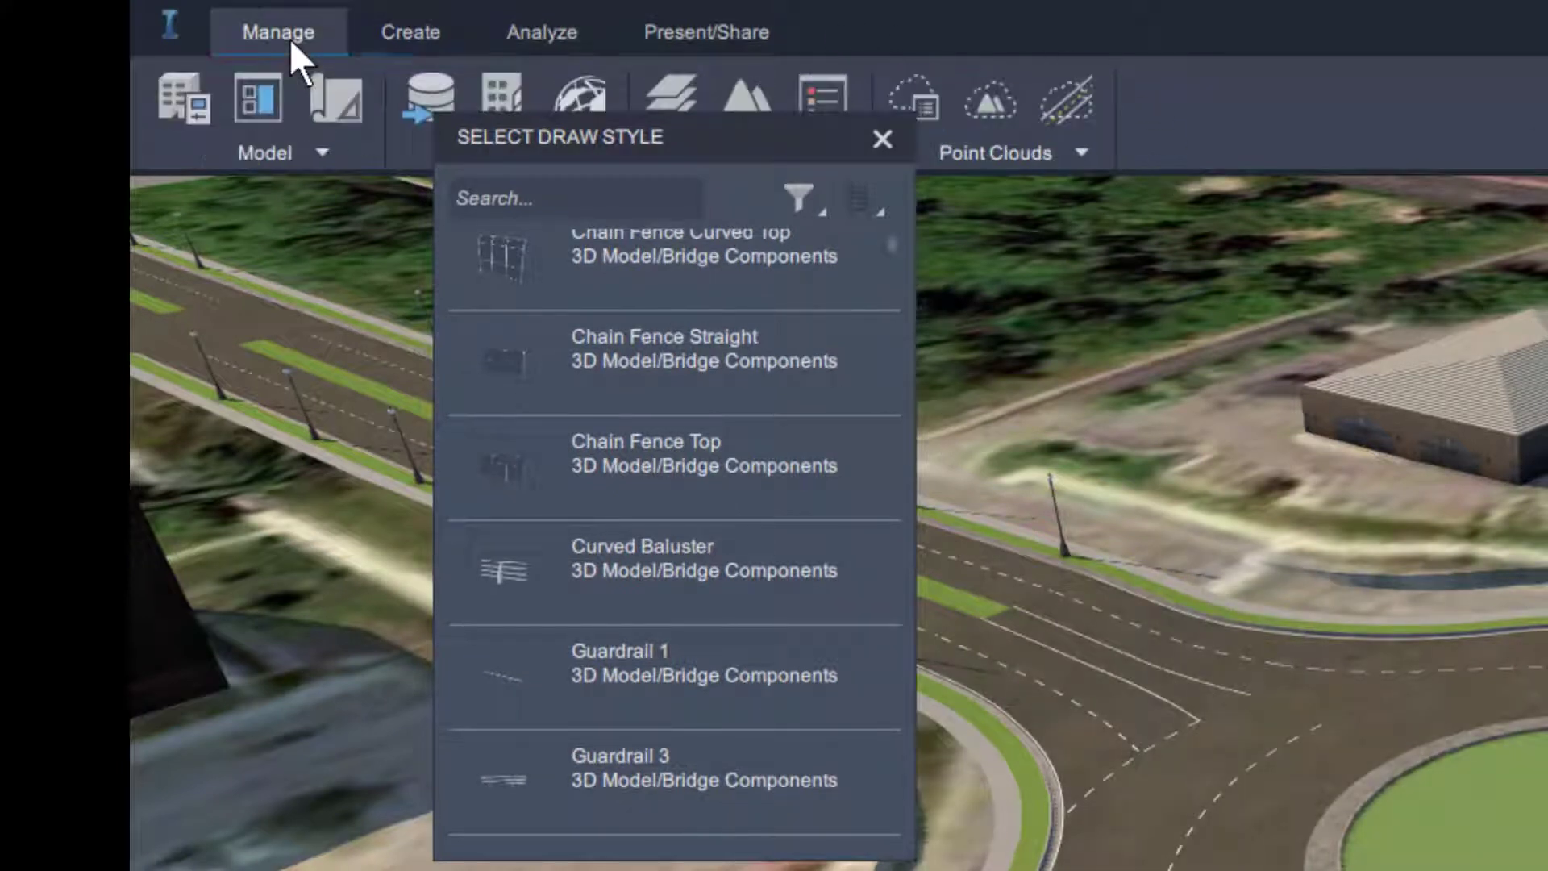
click(881, 140)
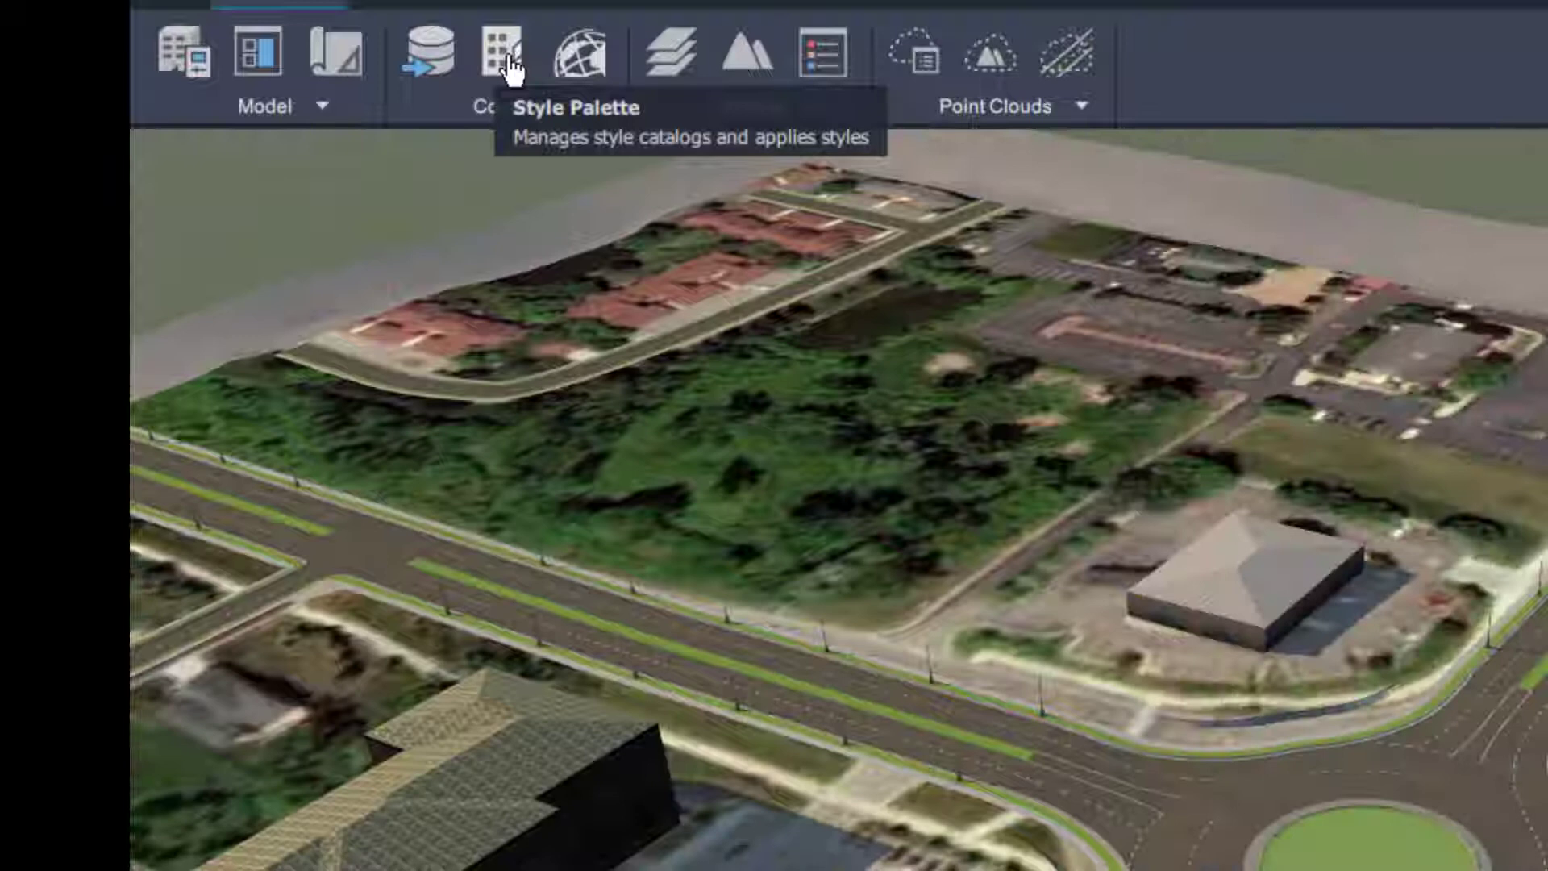
click(581, 52)
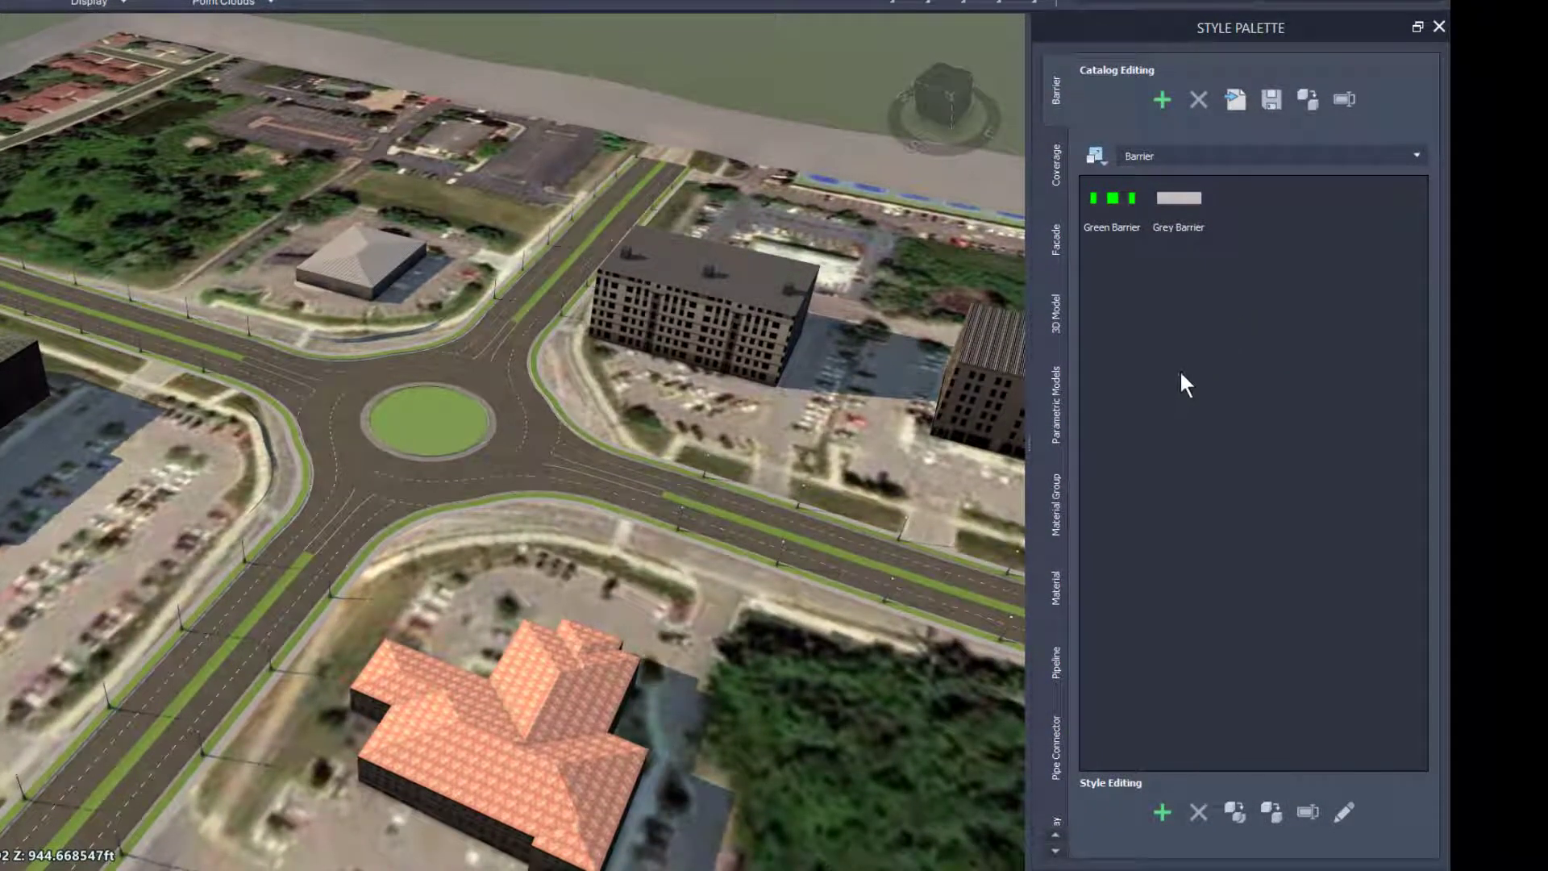
click(1051, 318)
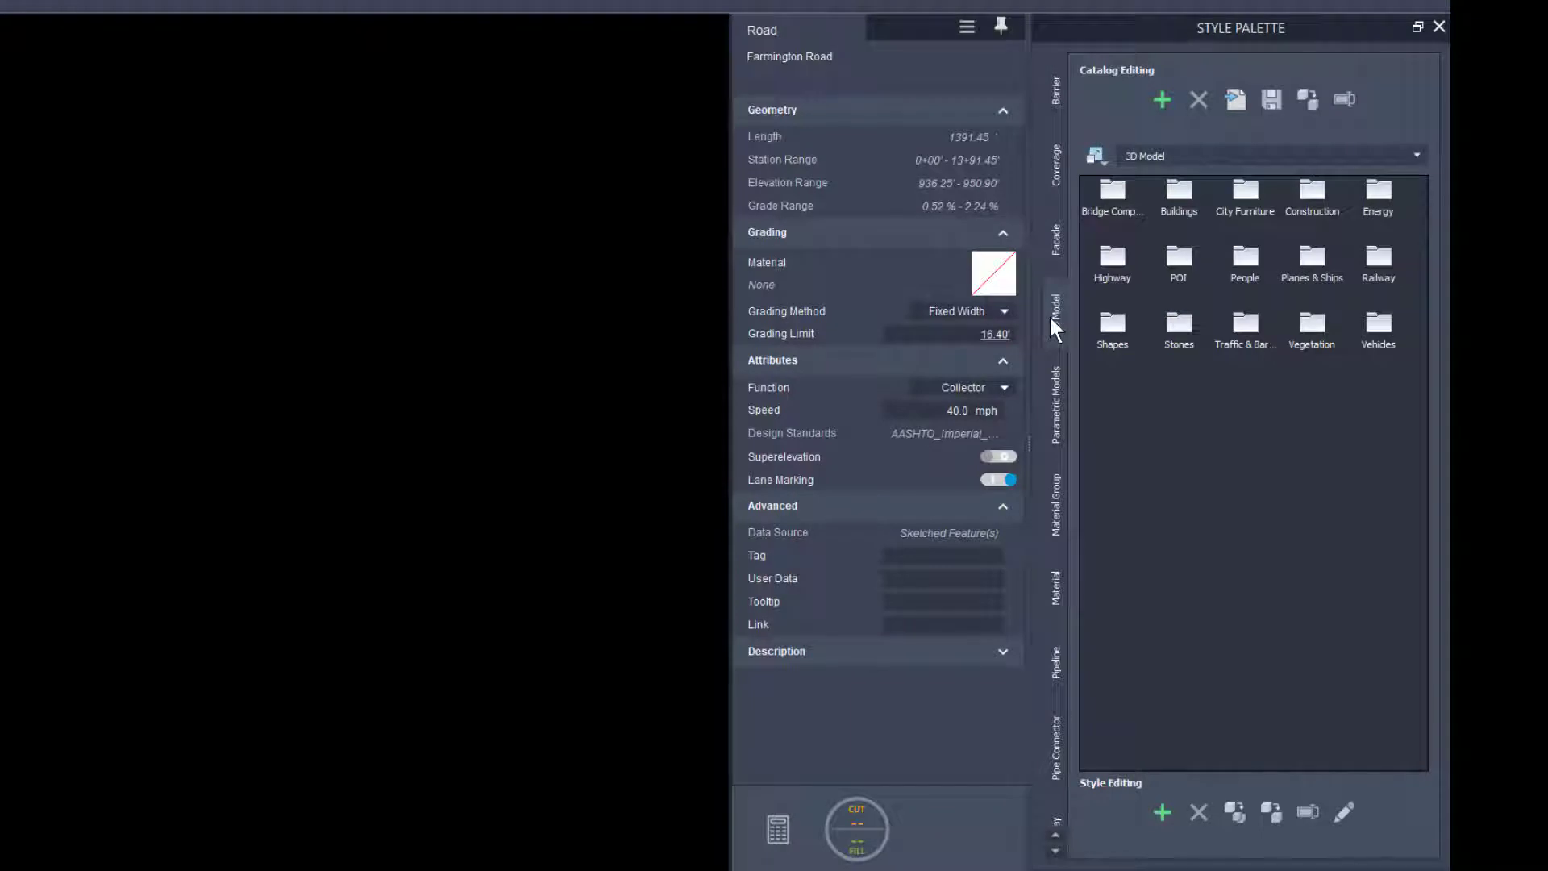
double_click(1256, 197)
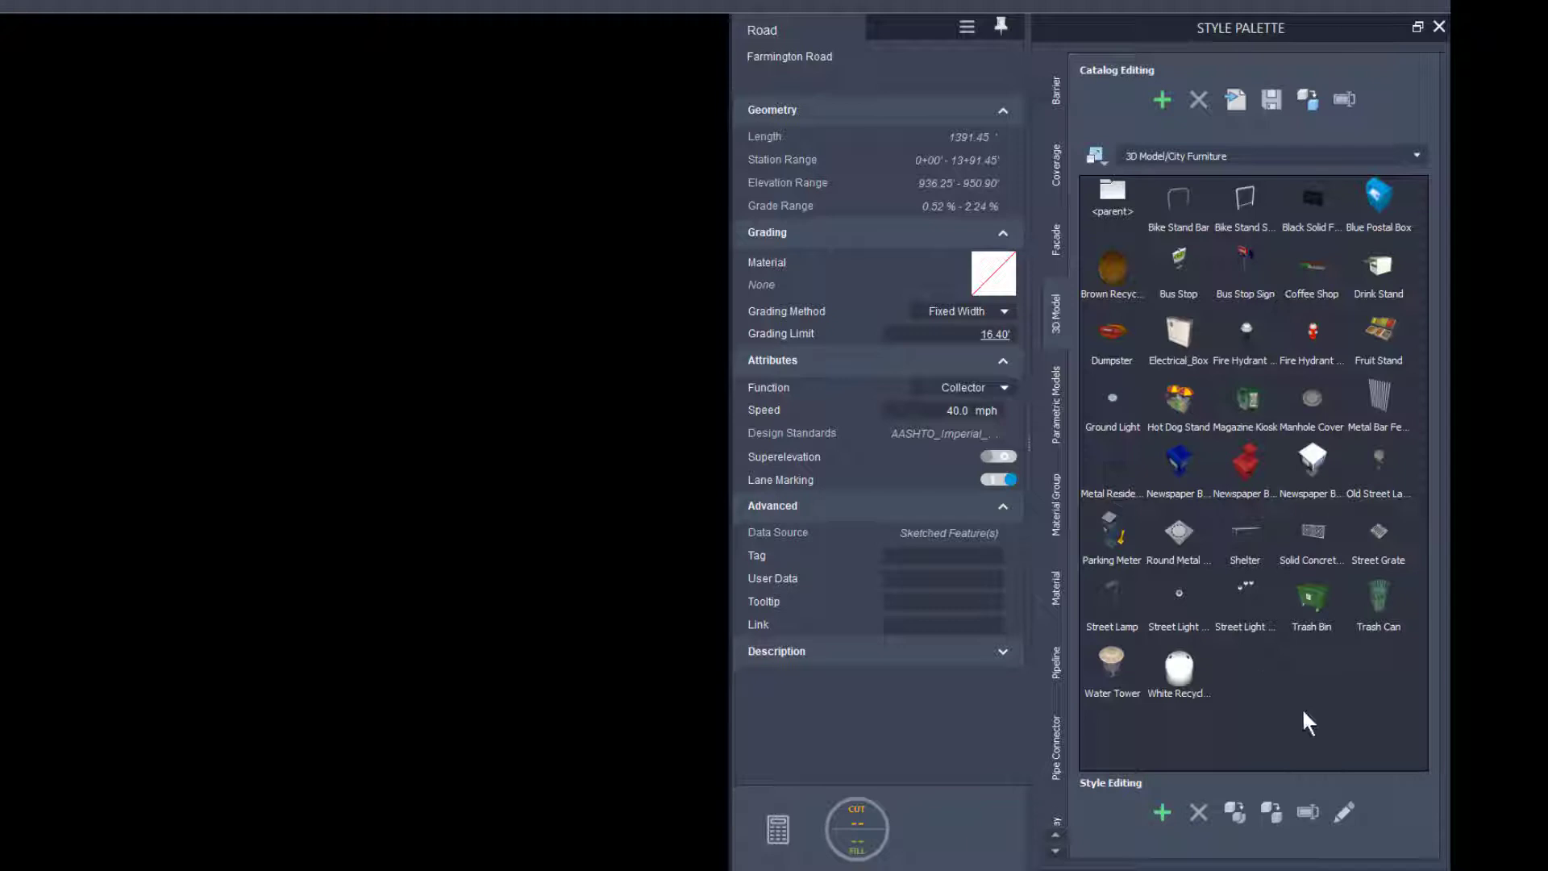
Add a new 3D model style and browse for its Model URI, checking the 3D Model Files type filter.
click(1160, 813)
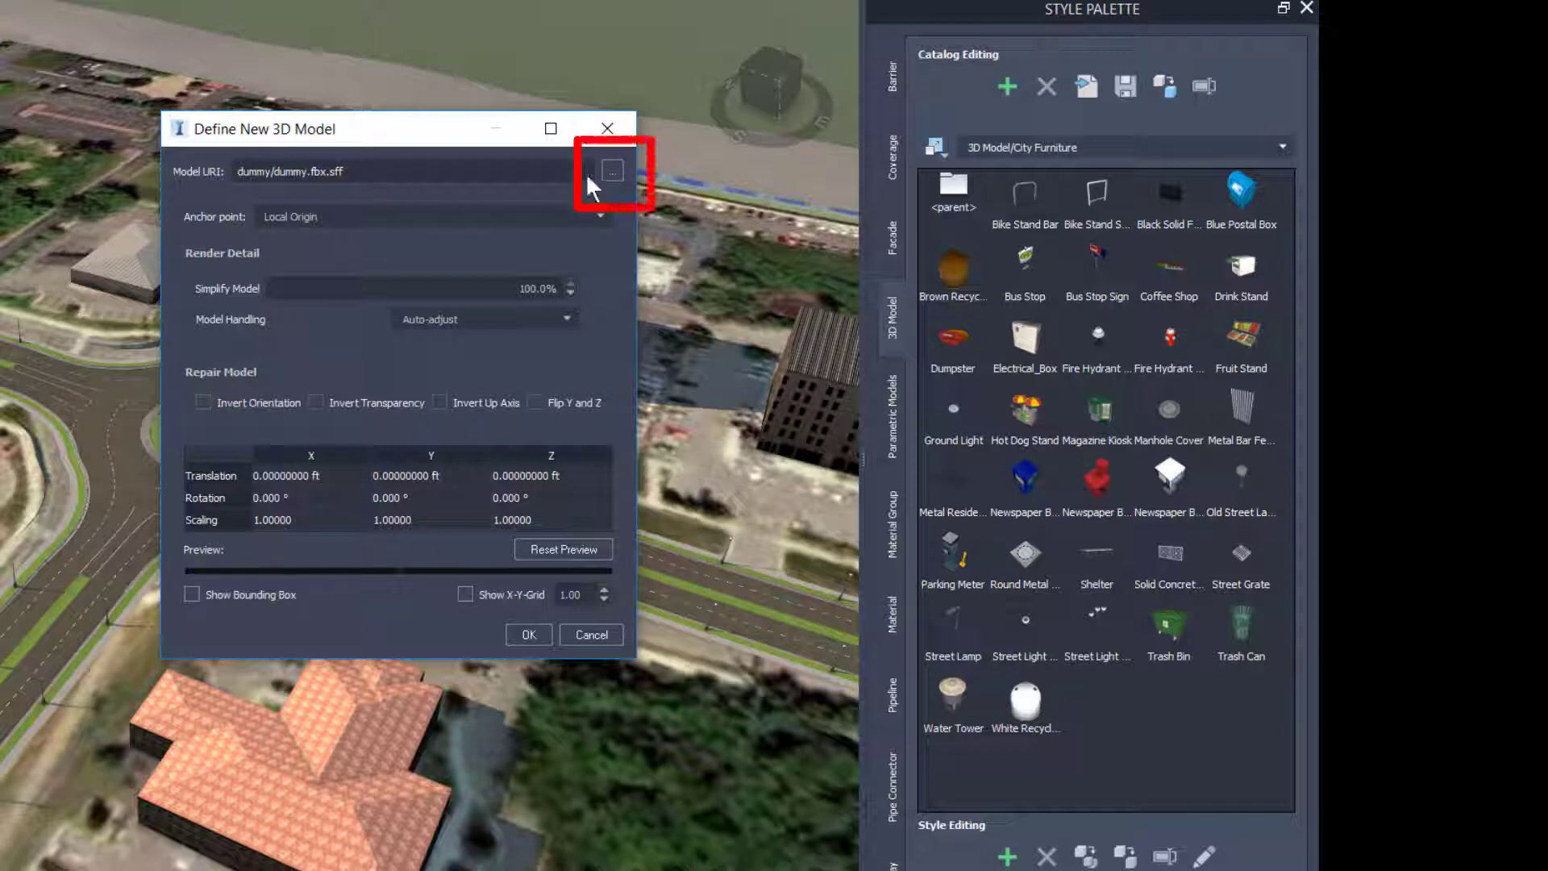
click(611, 169)
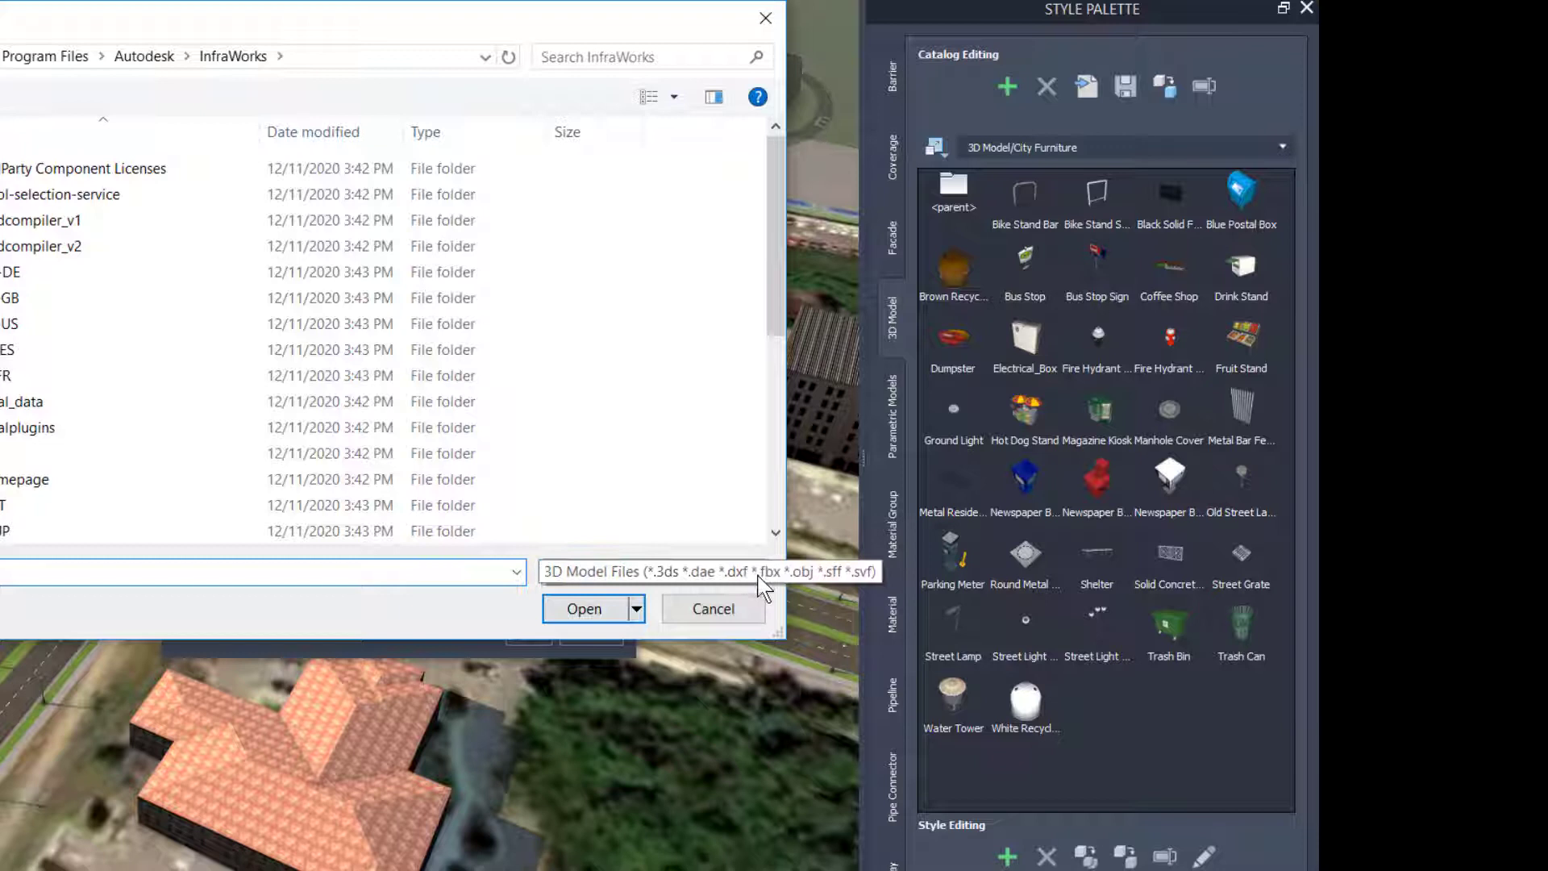
click(758, 575)
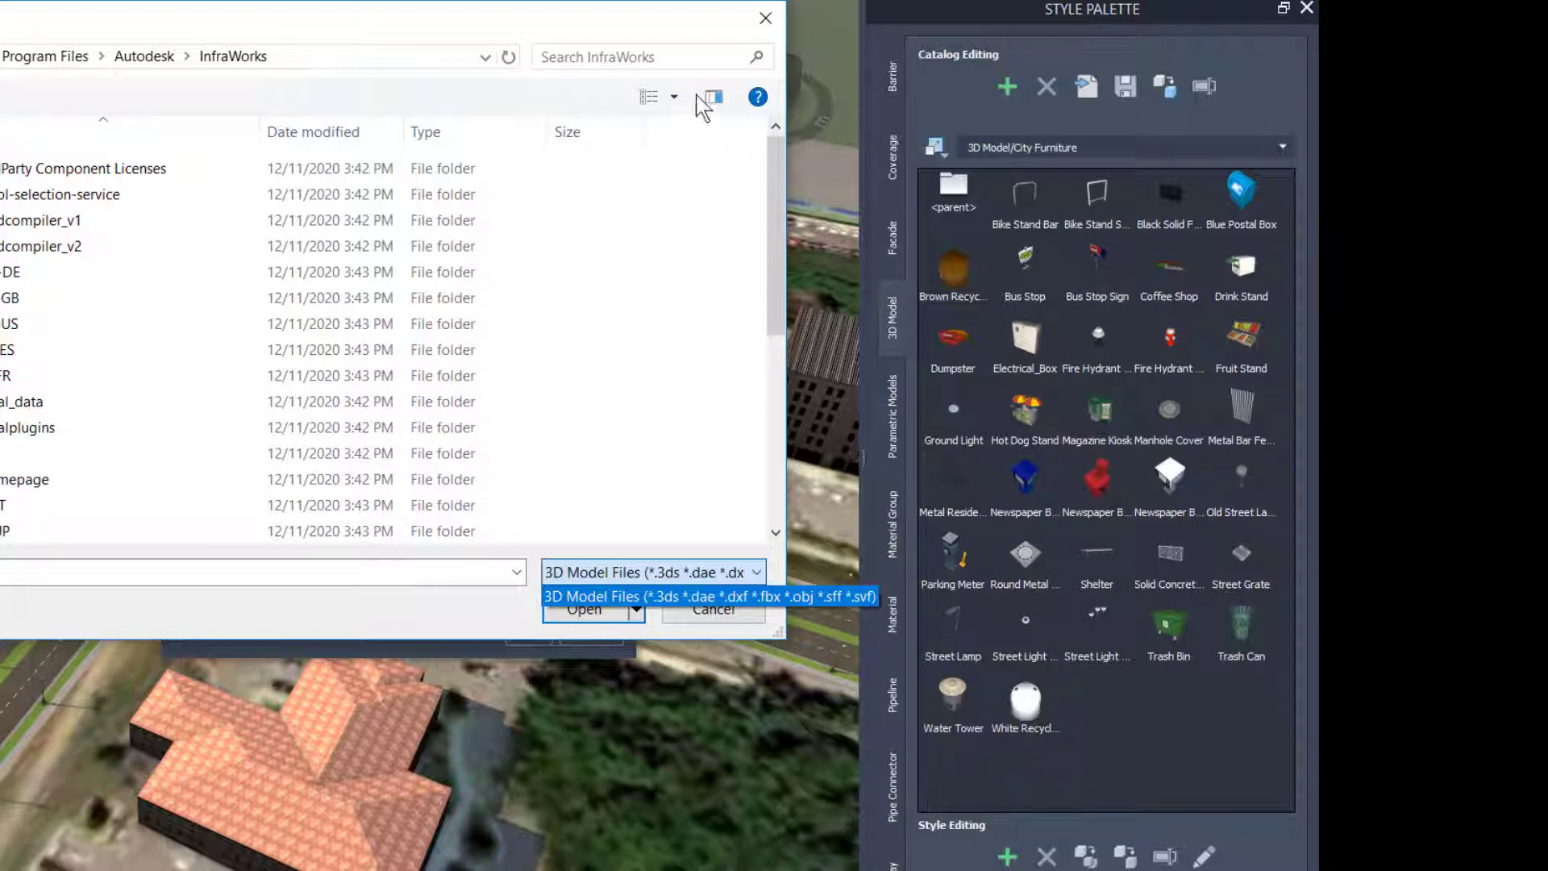
click(708, 329)
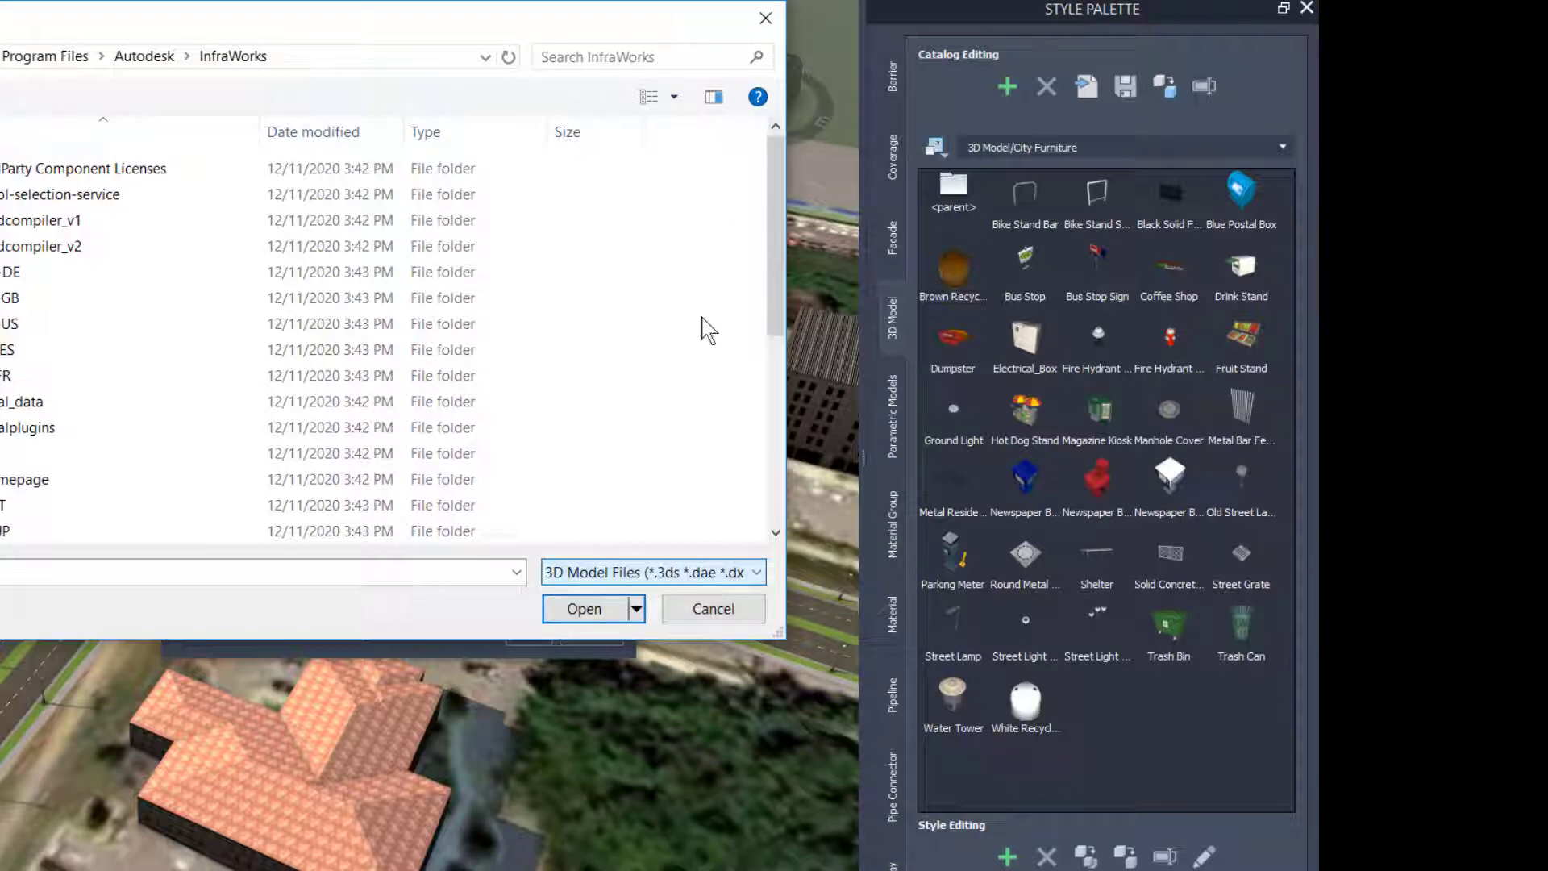
click(712, 615)
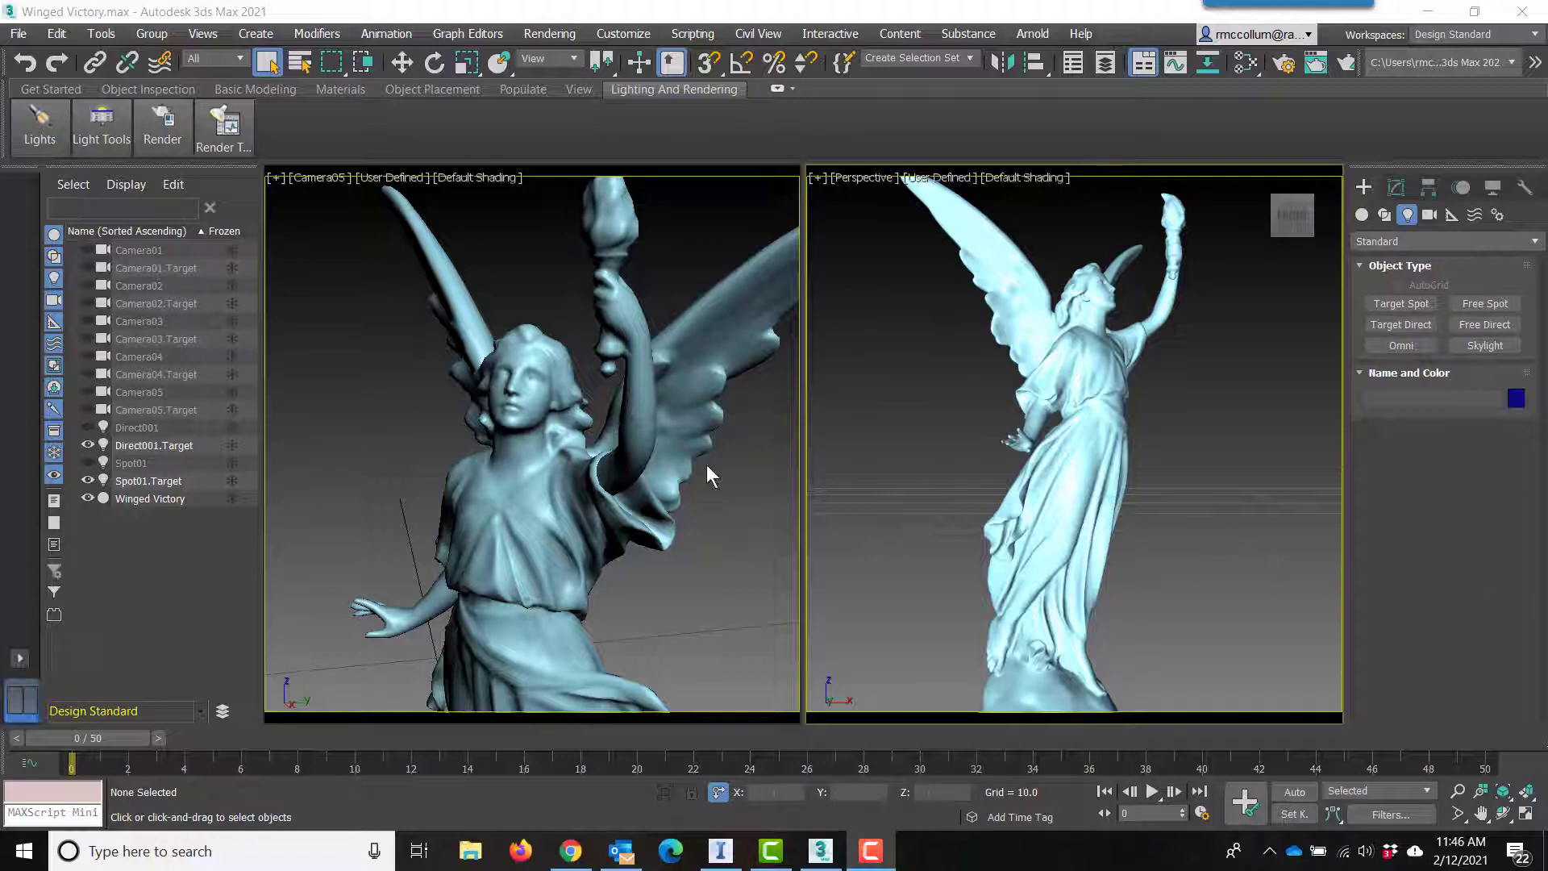
click(19, 34)
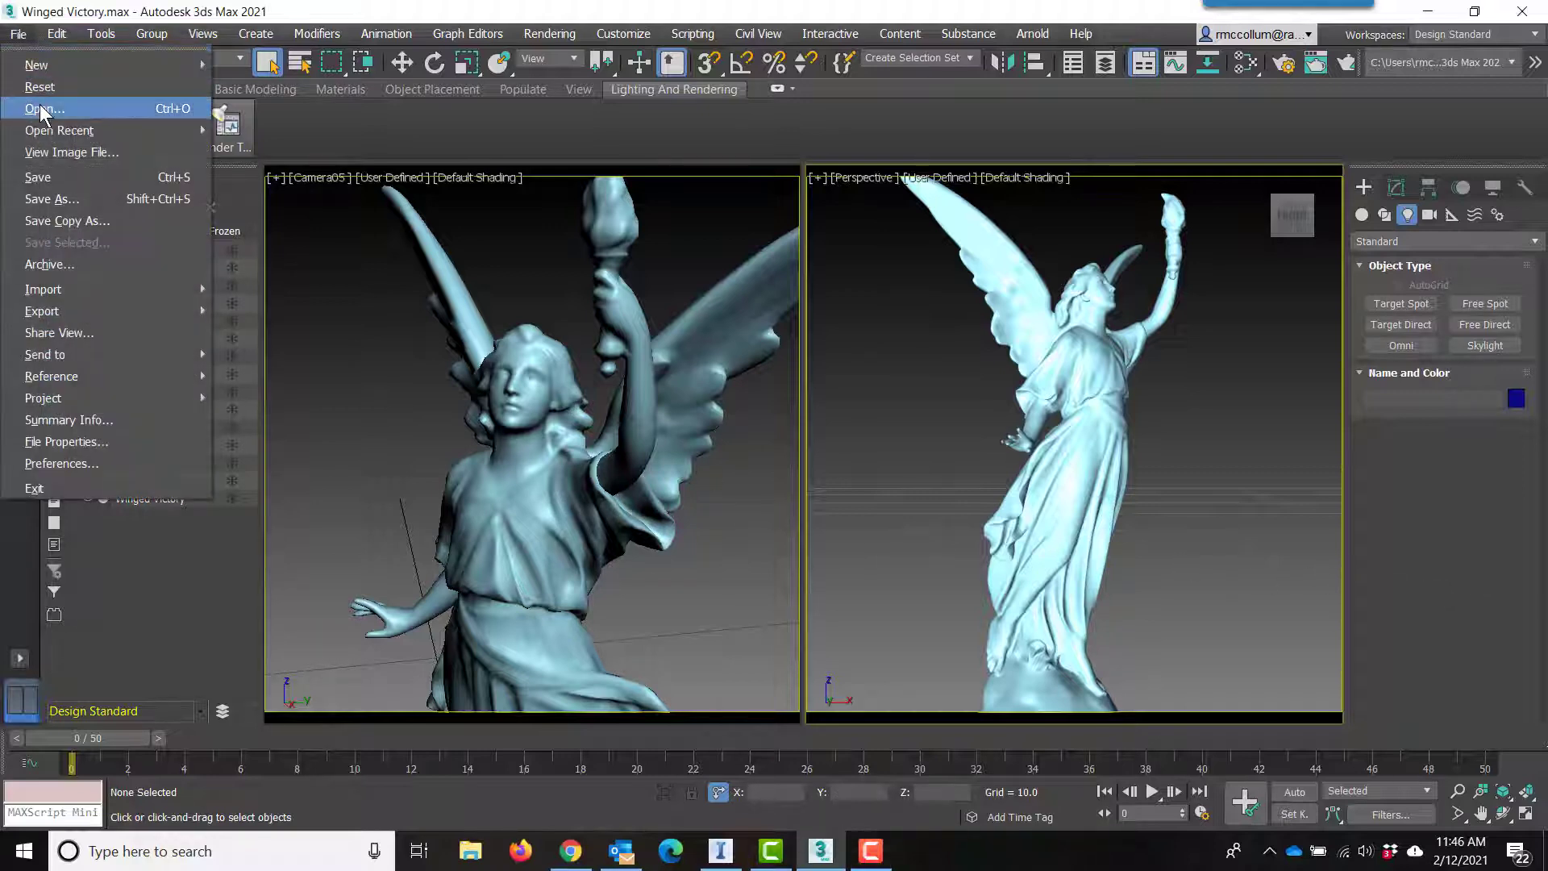
click(48, 107)
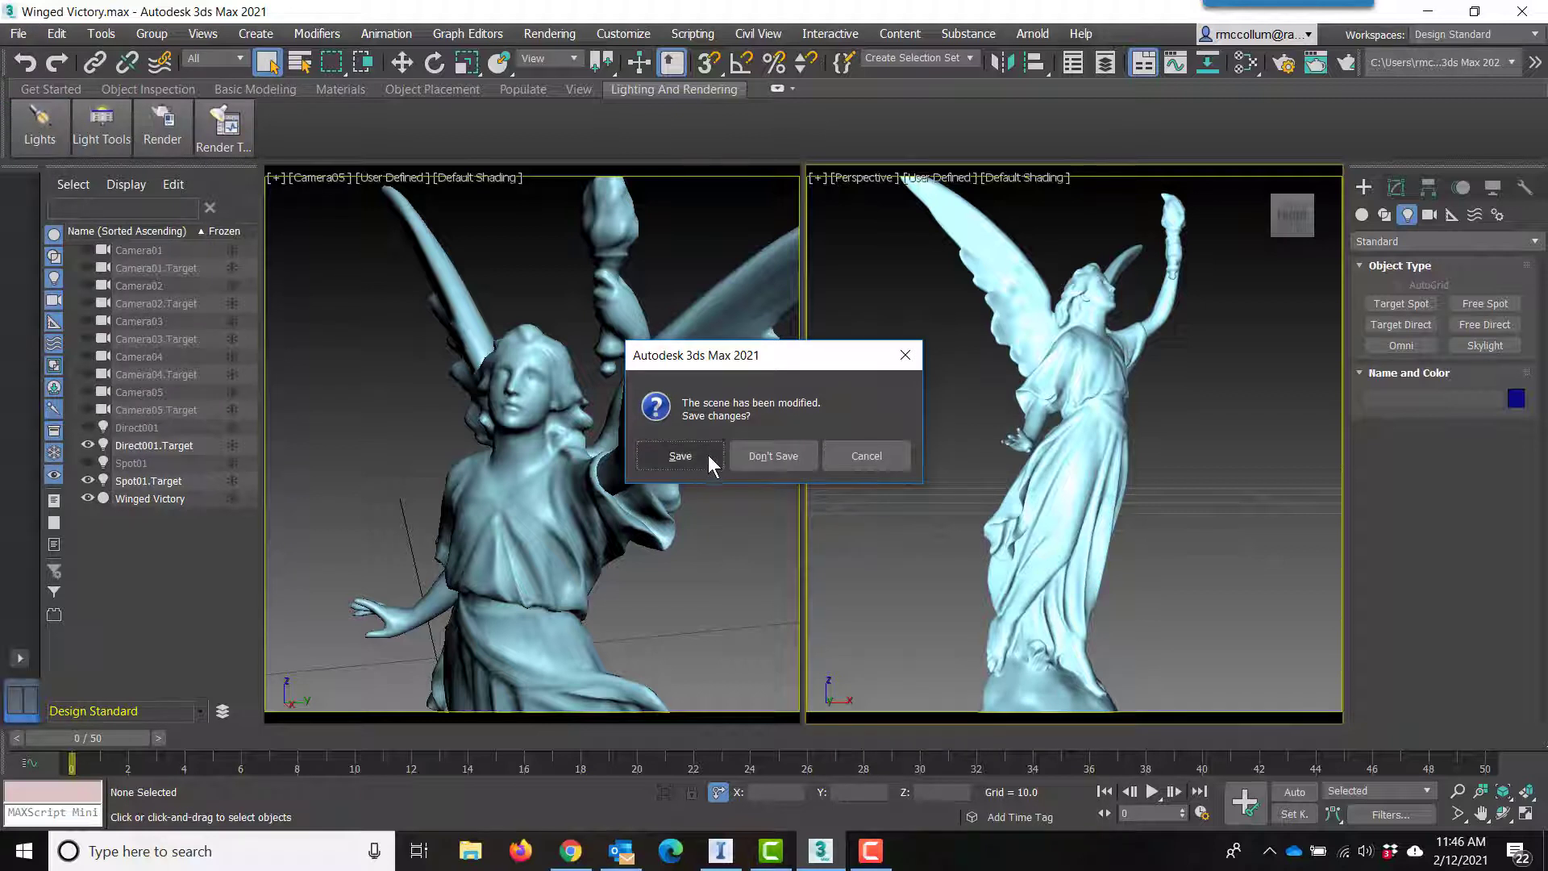
click(871, 453)
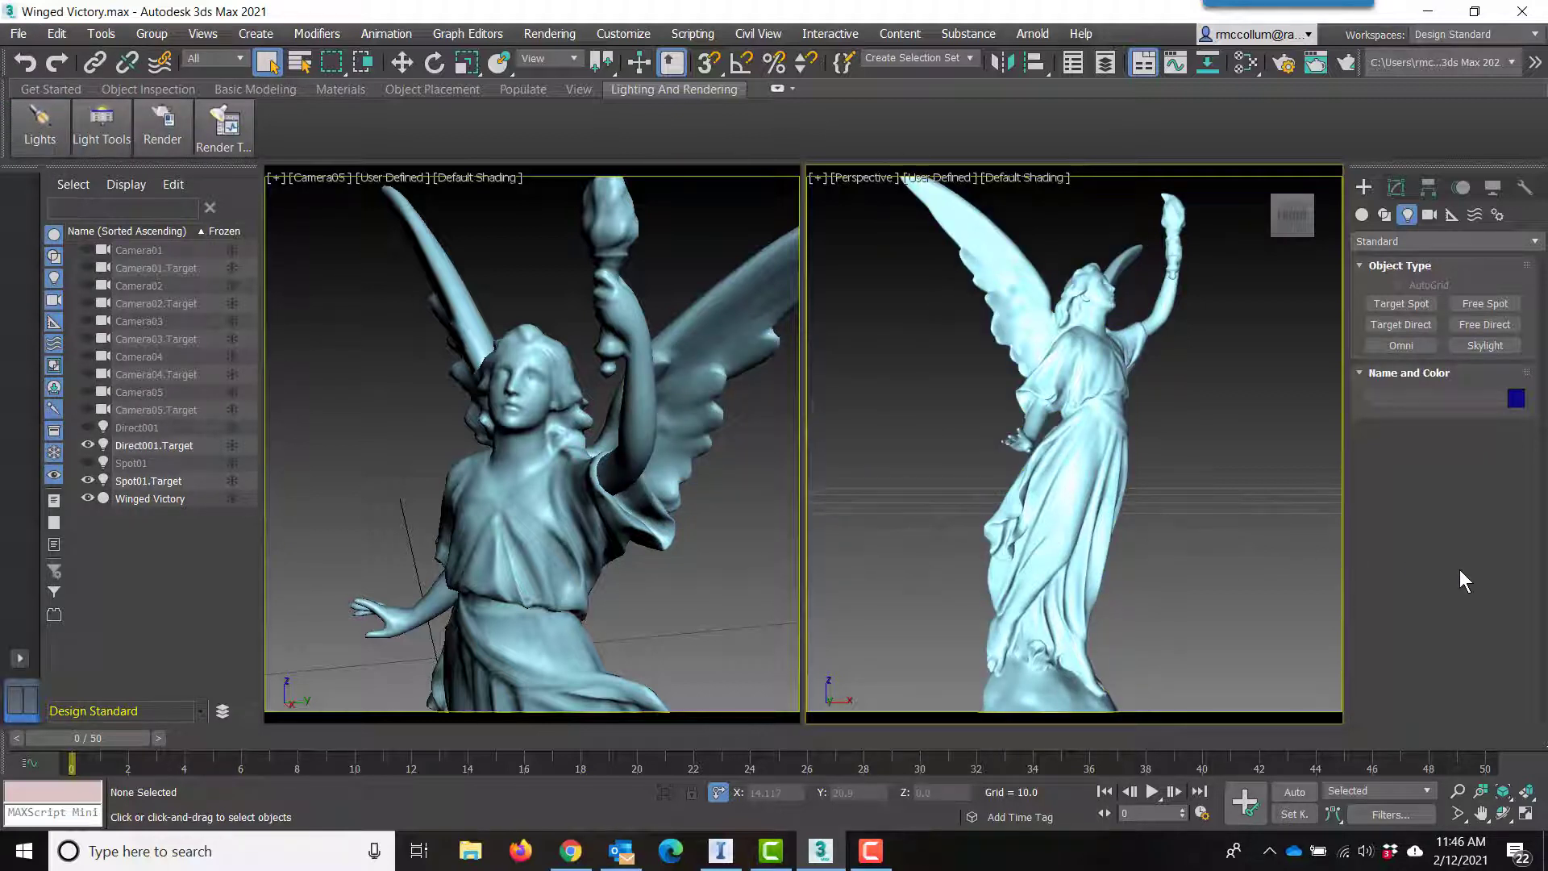
mouse_move(574, 853)
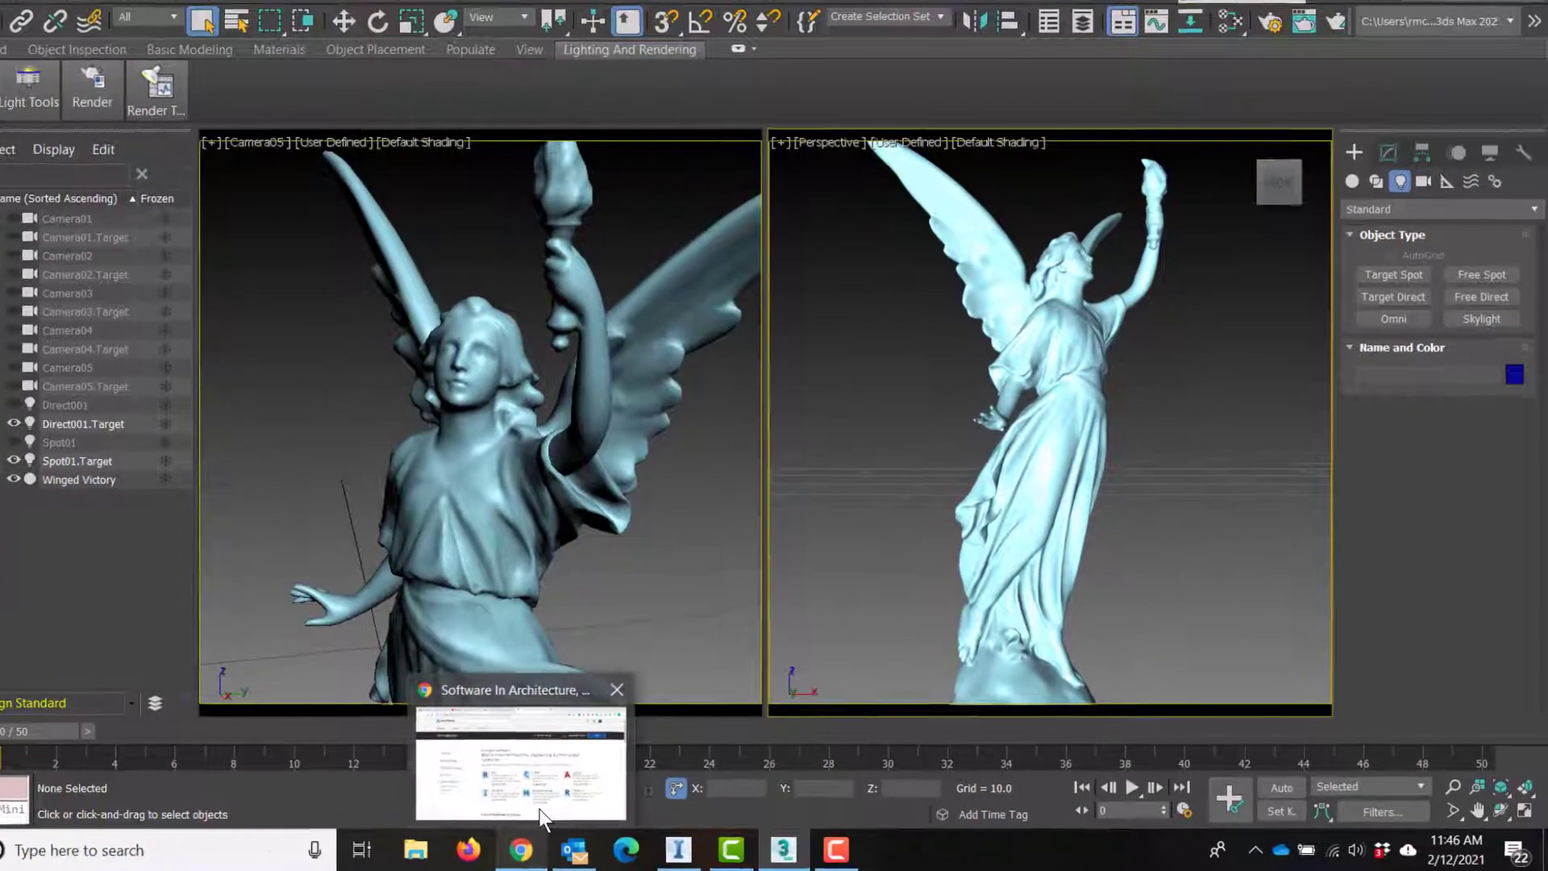
Switch to the AEC Collection page in Chrome and scroll down to the 3ds Max tile.
click(587, 811)
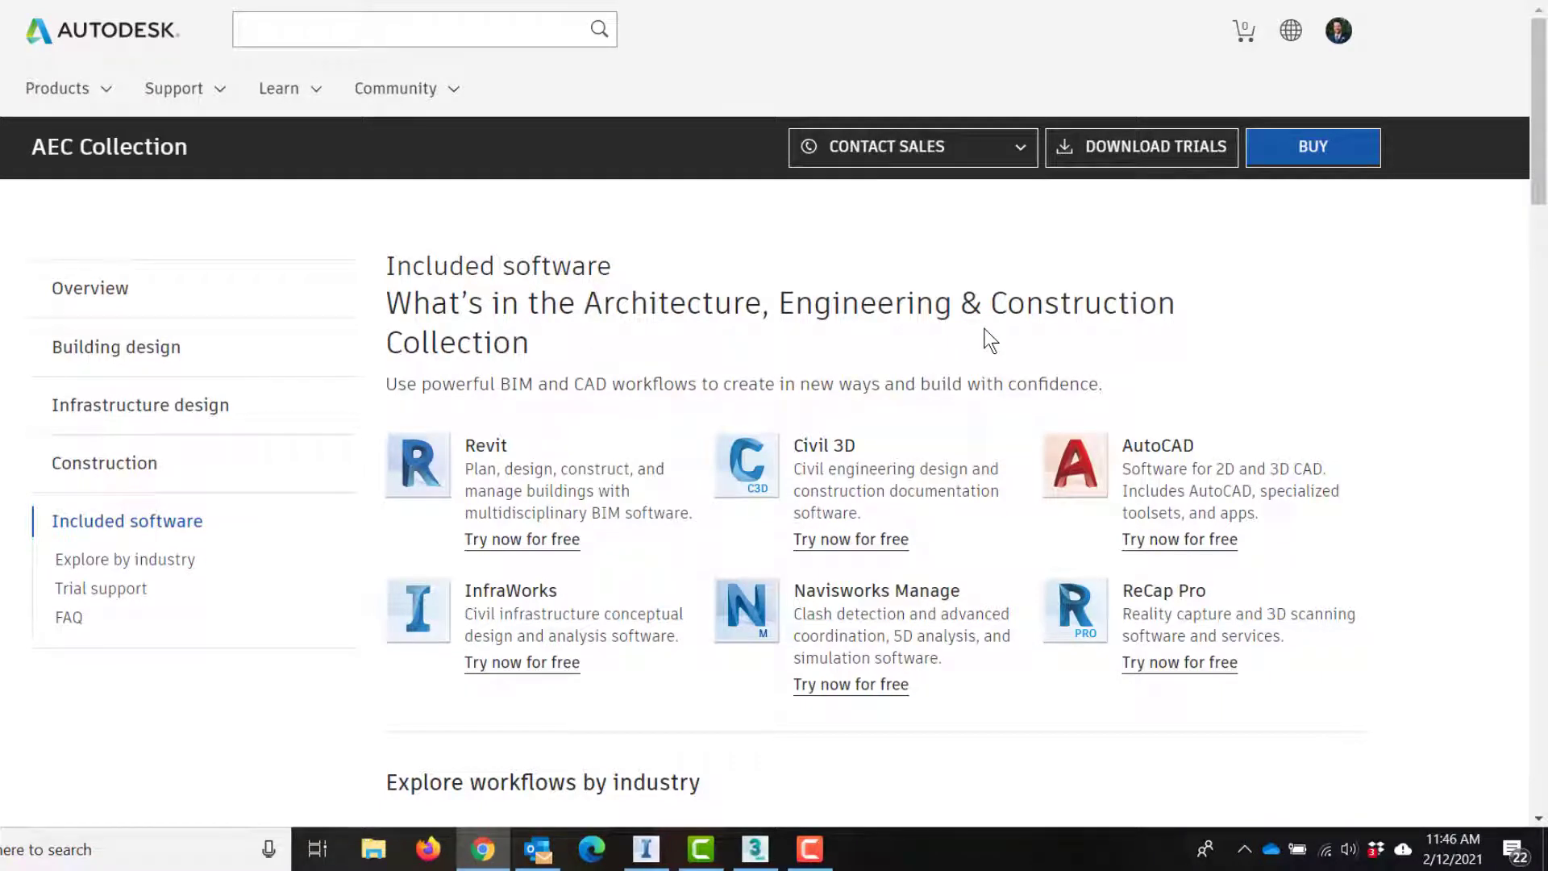
scroll(921, 640, down, 2)
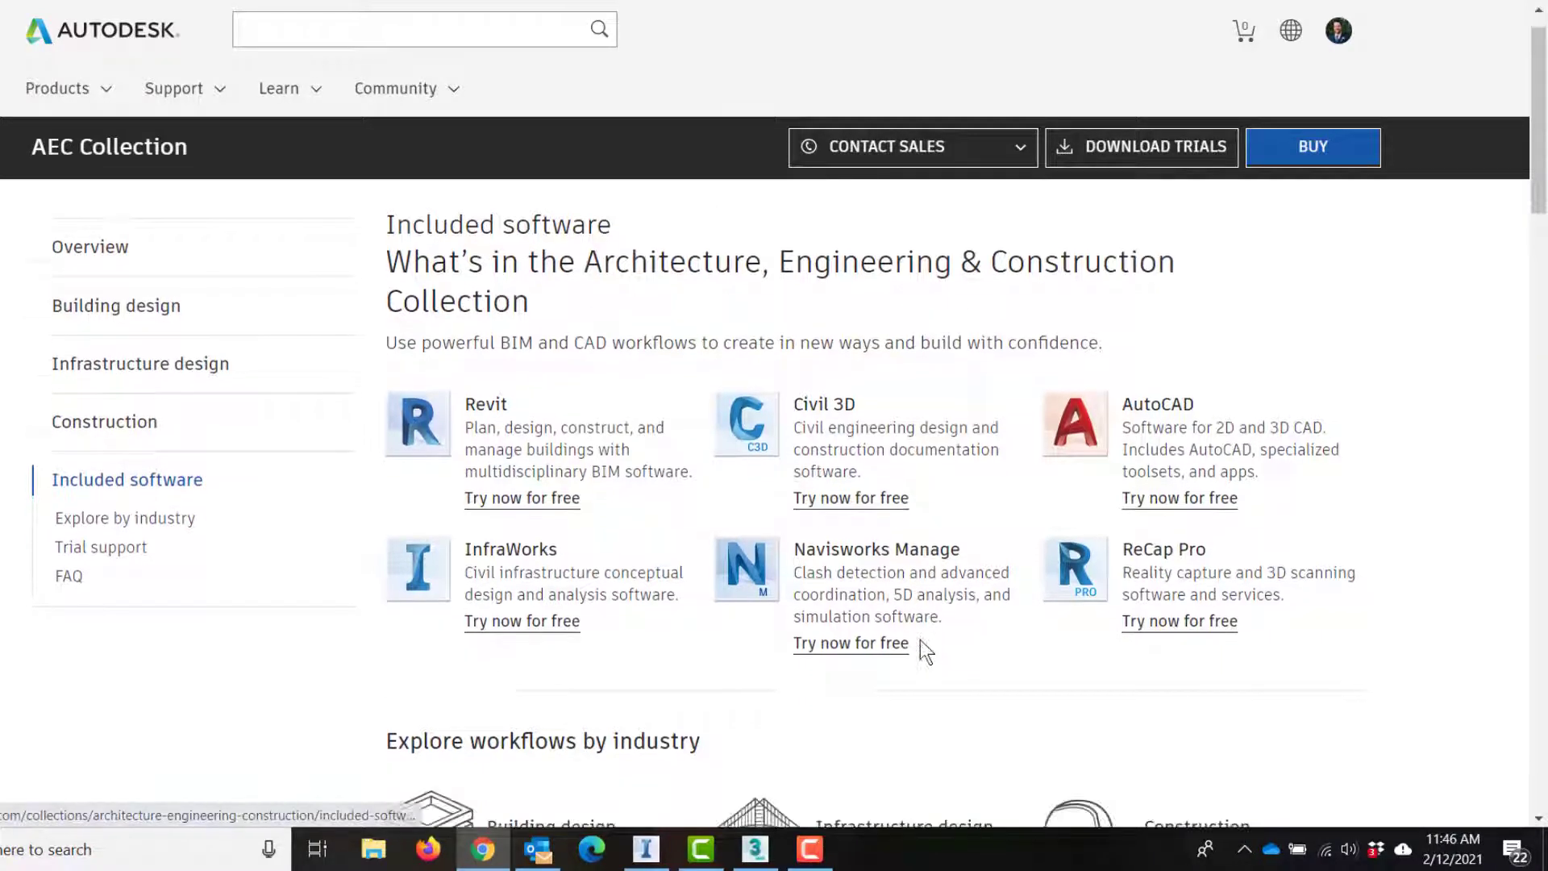
scroll(921, 640, down, 8)
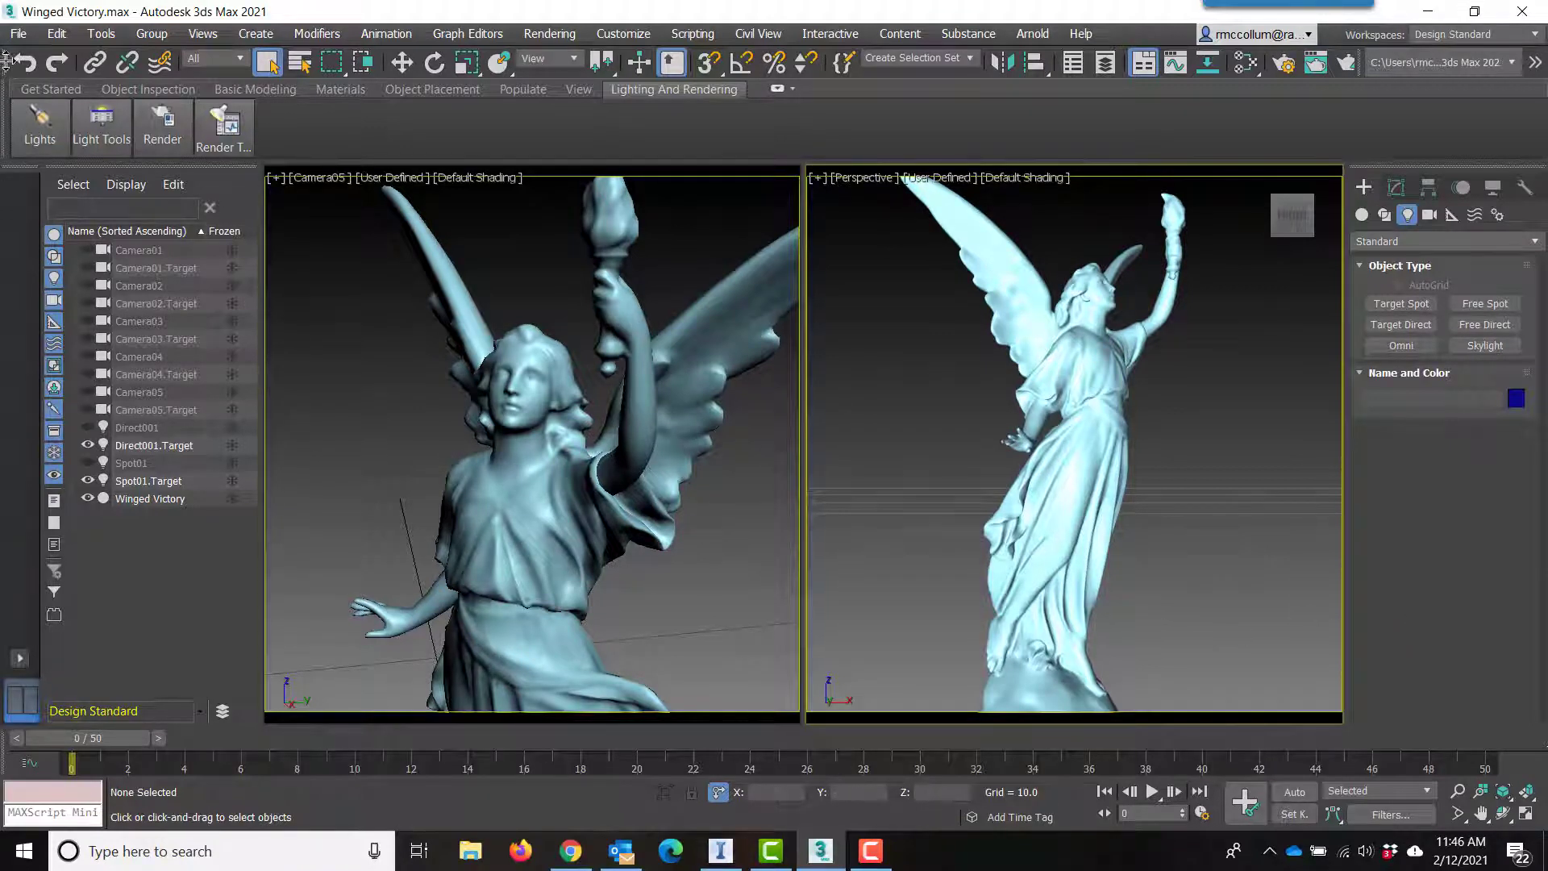
Use File > Export > Export... to start exporting the Winged Victory scene from 3ds Max.
click(18, 39)
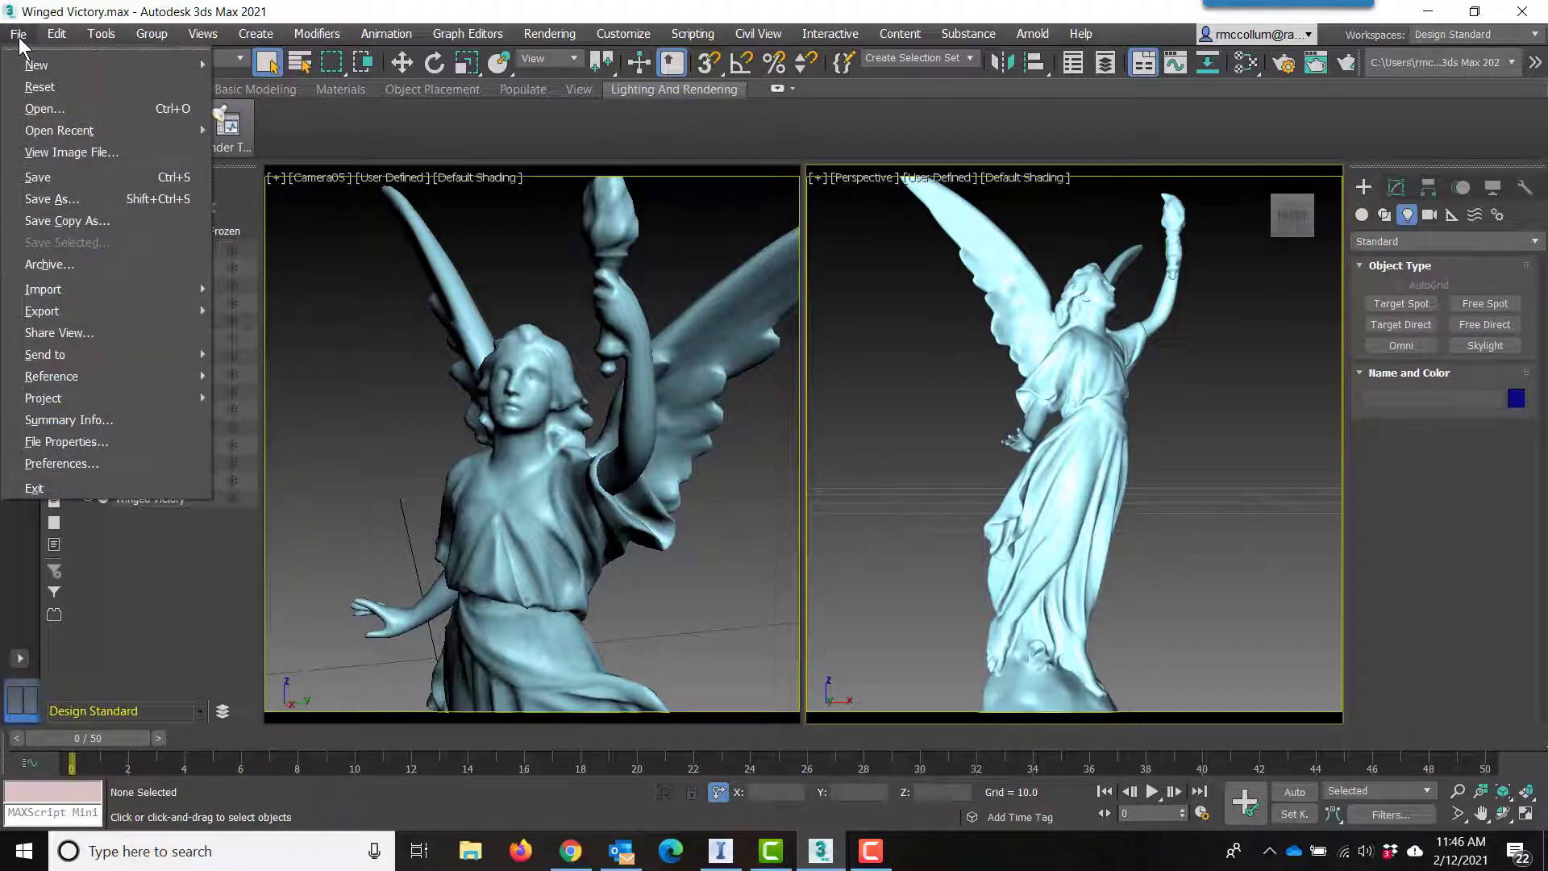
mouse_move(99, 311)
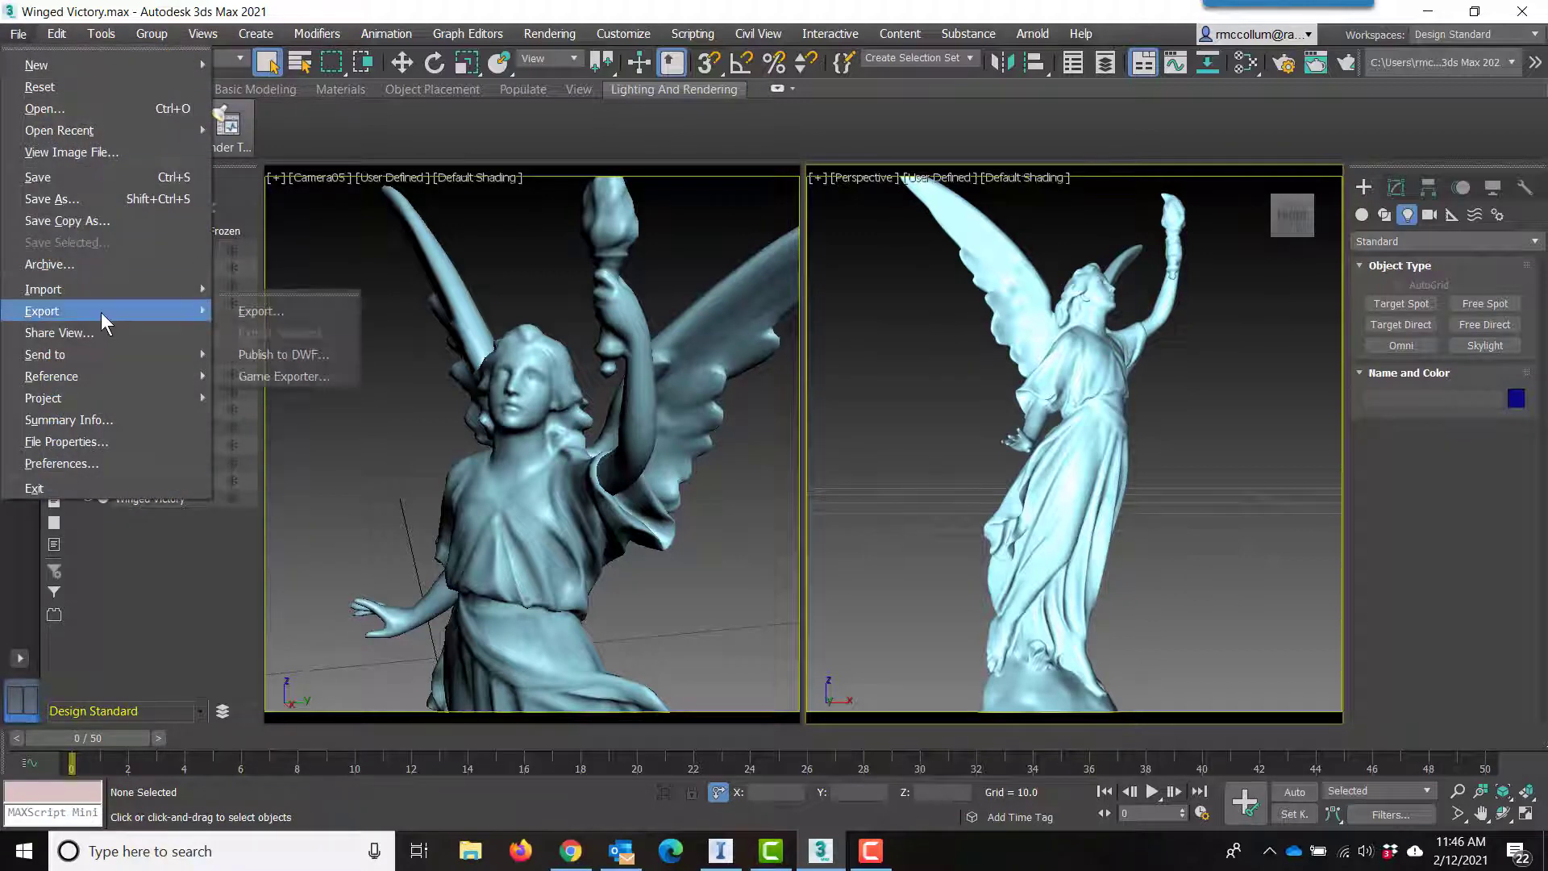
click(288, 310)
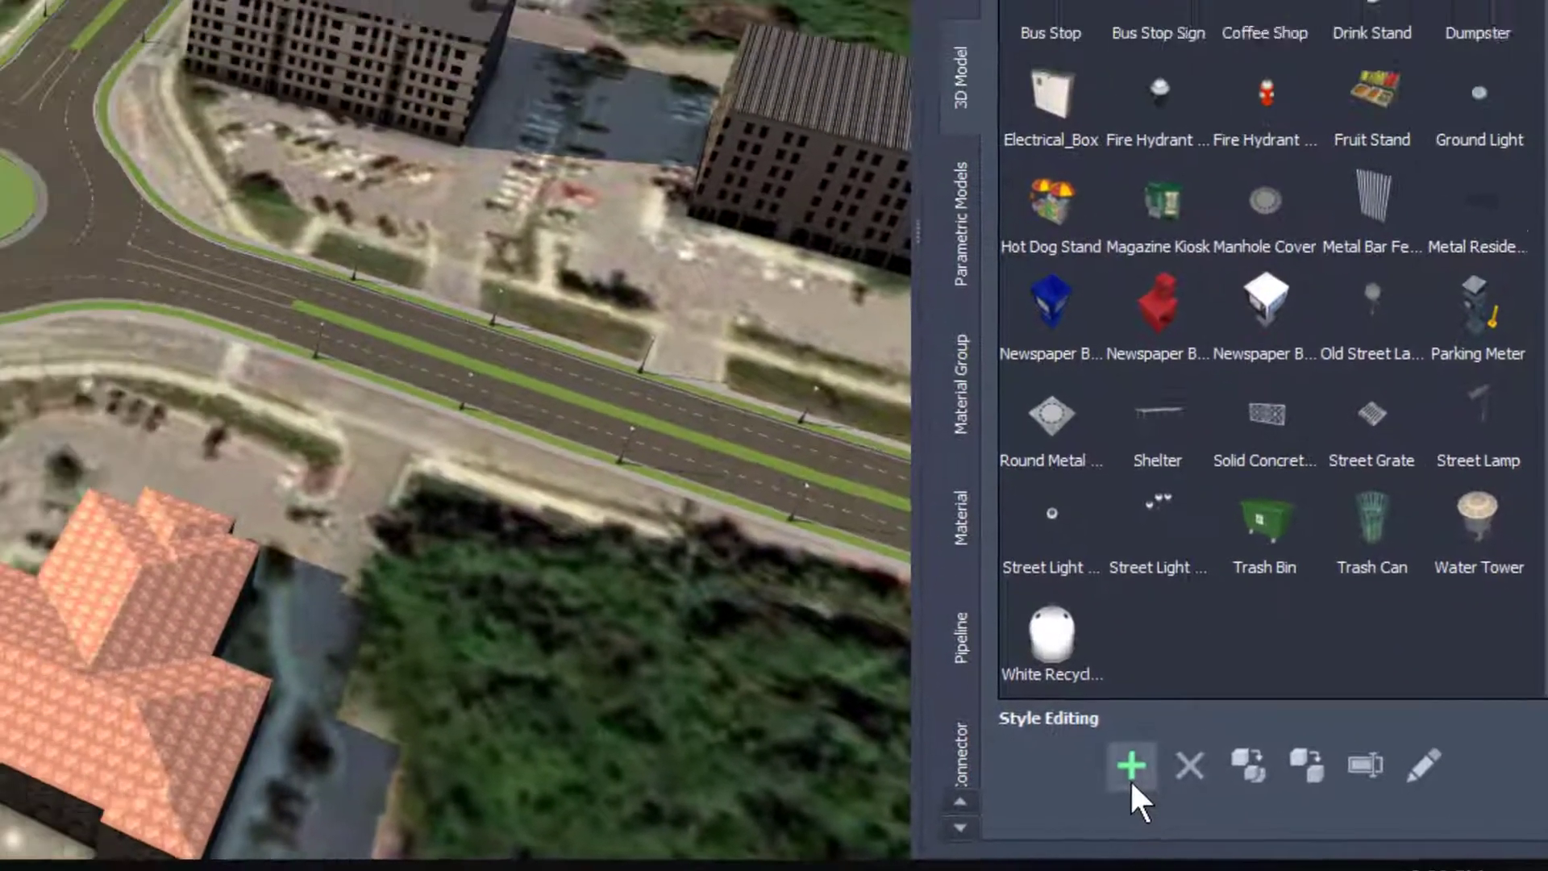
Create a new City Furniture model style from Winged Vic.fbx and name it Statue.
click(927, 641)
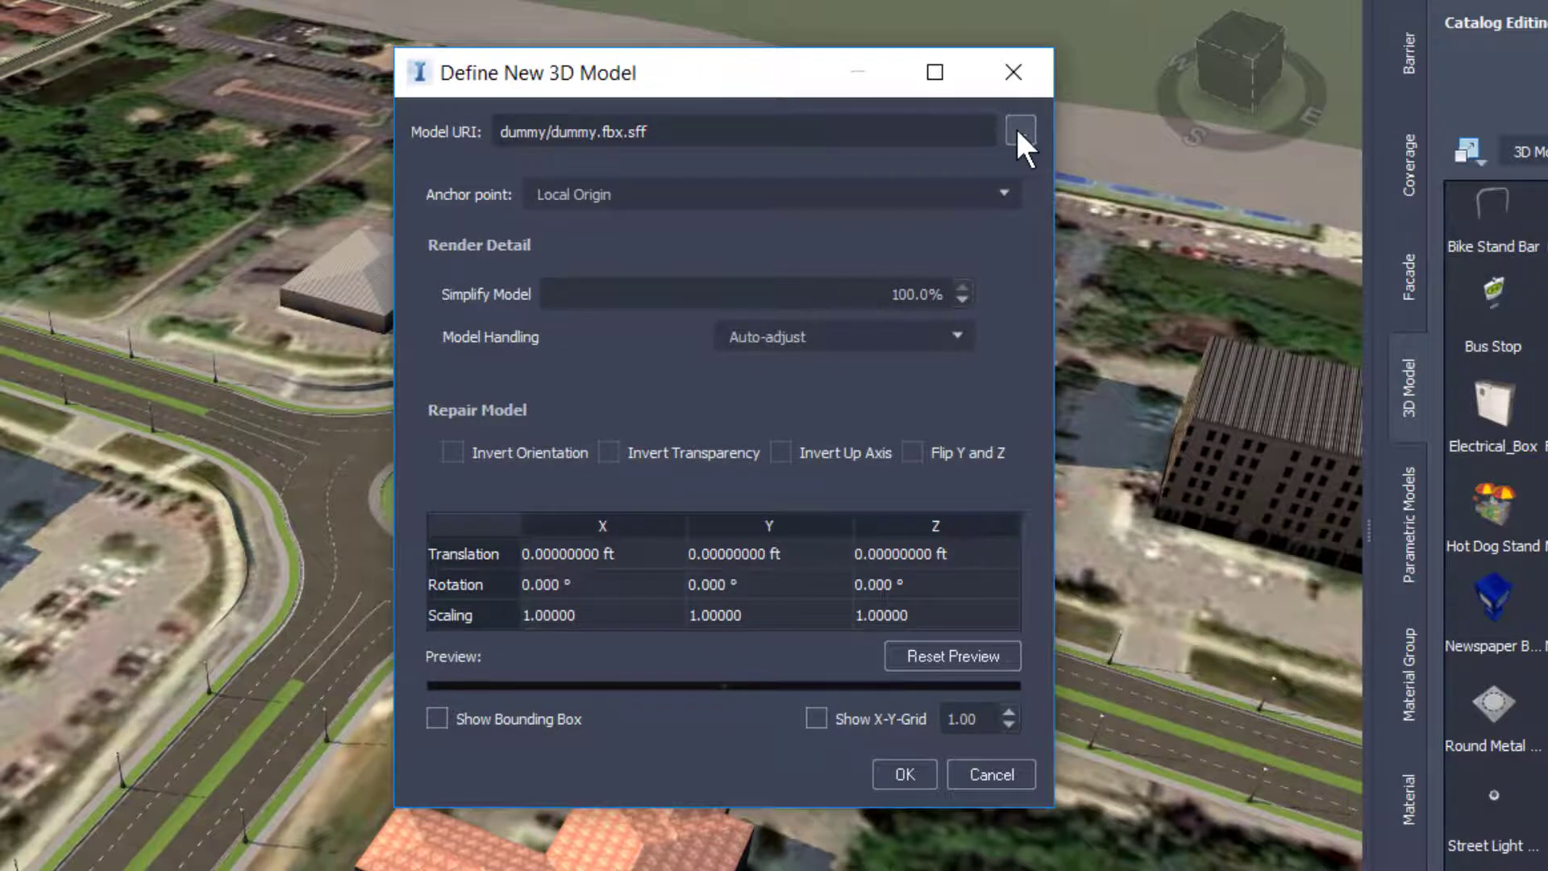
click(1019, 131)
double_click(981, 336)
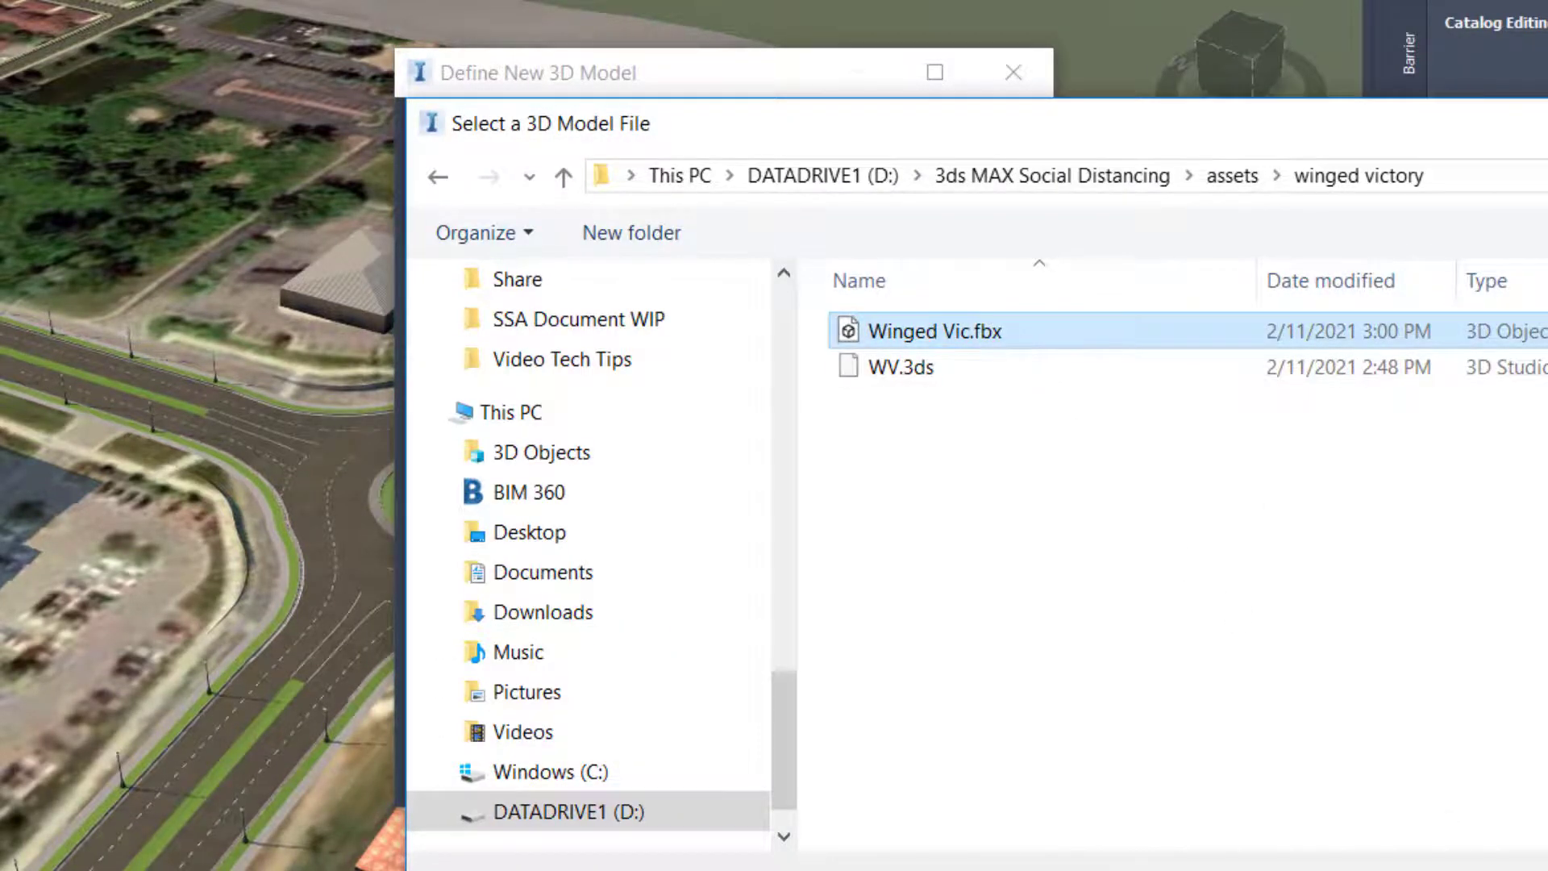
key(Return)
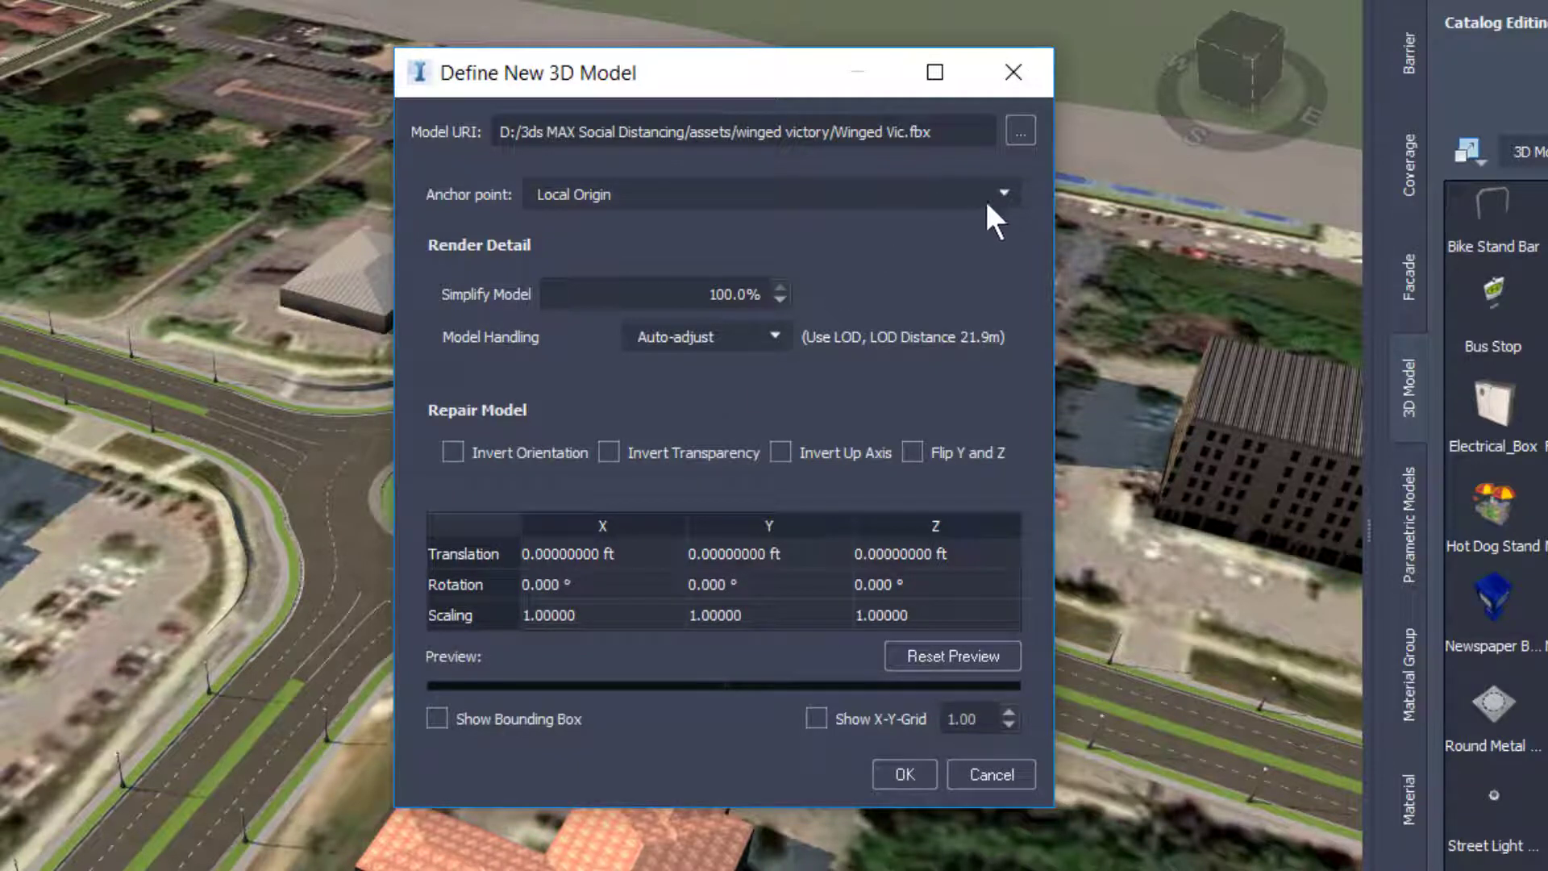
click(902, 774)
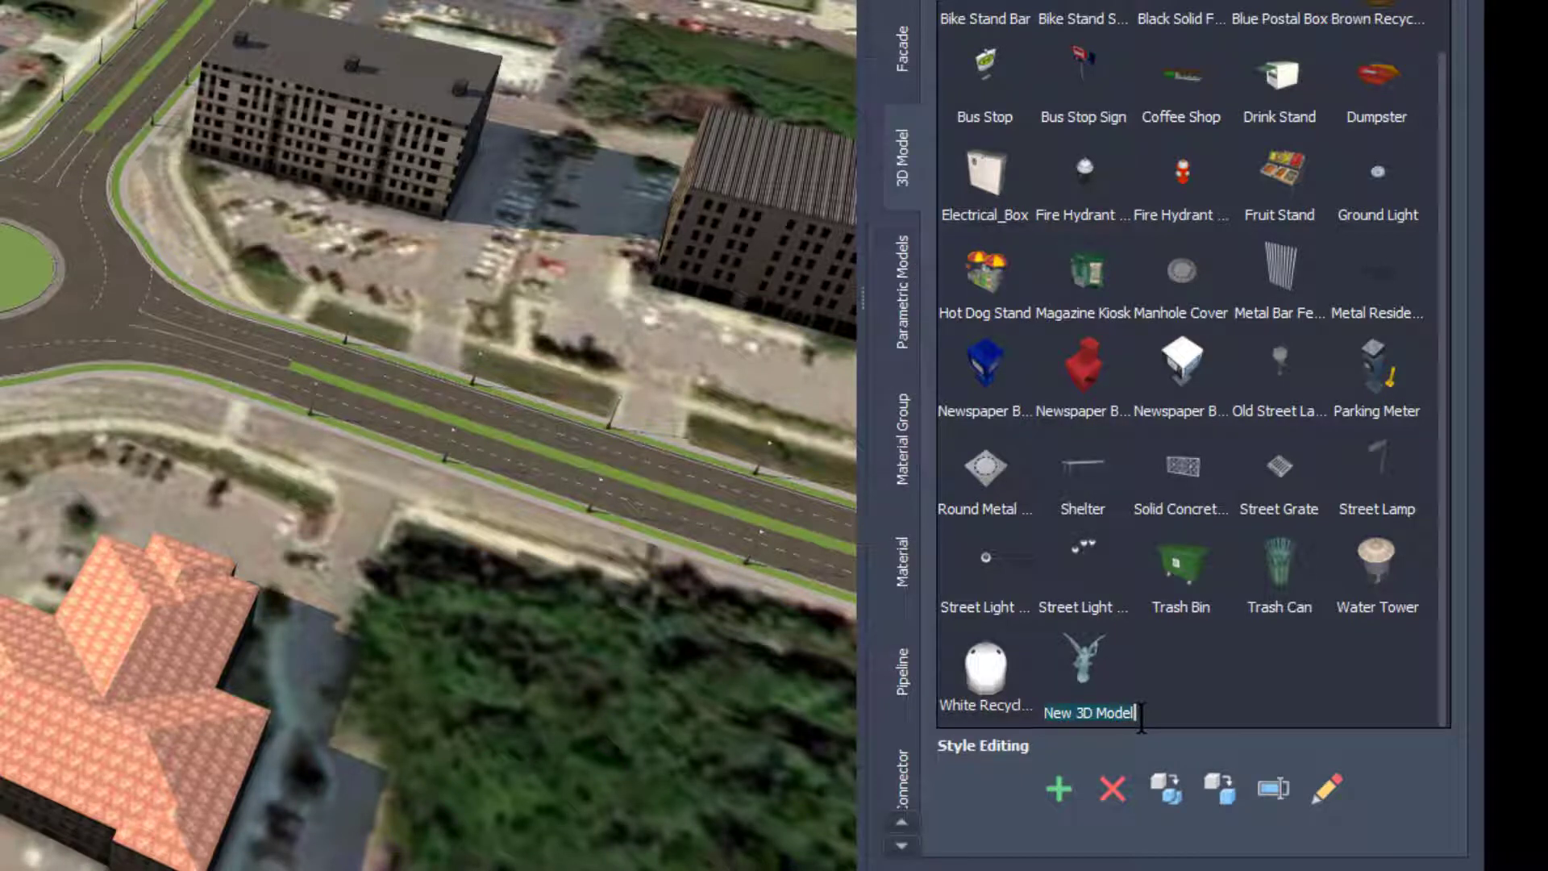
text(St)
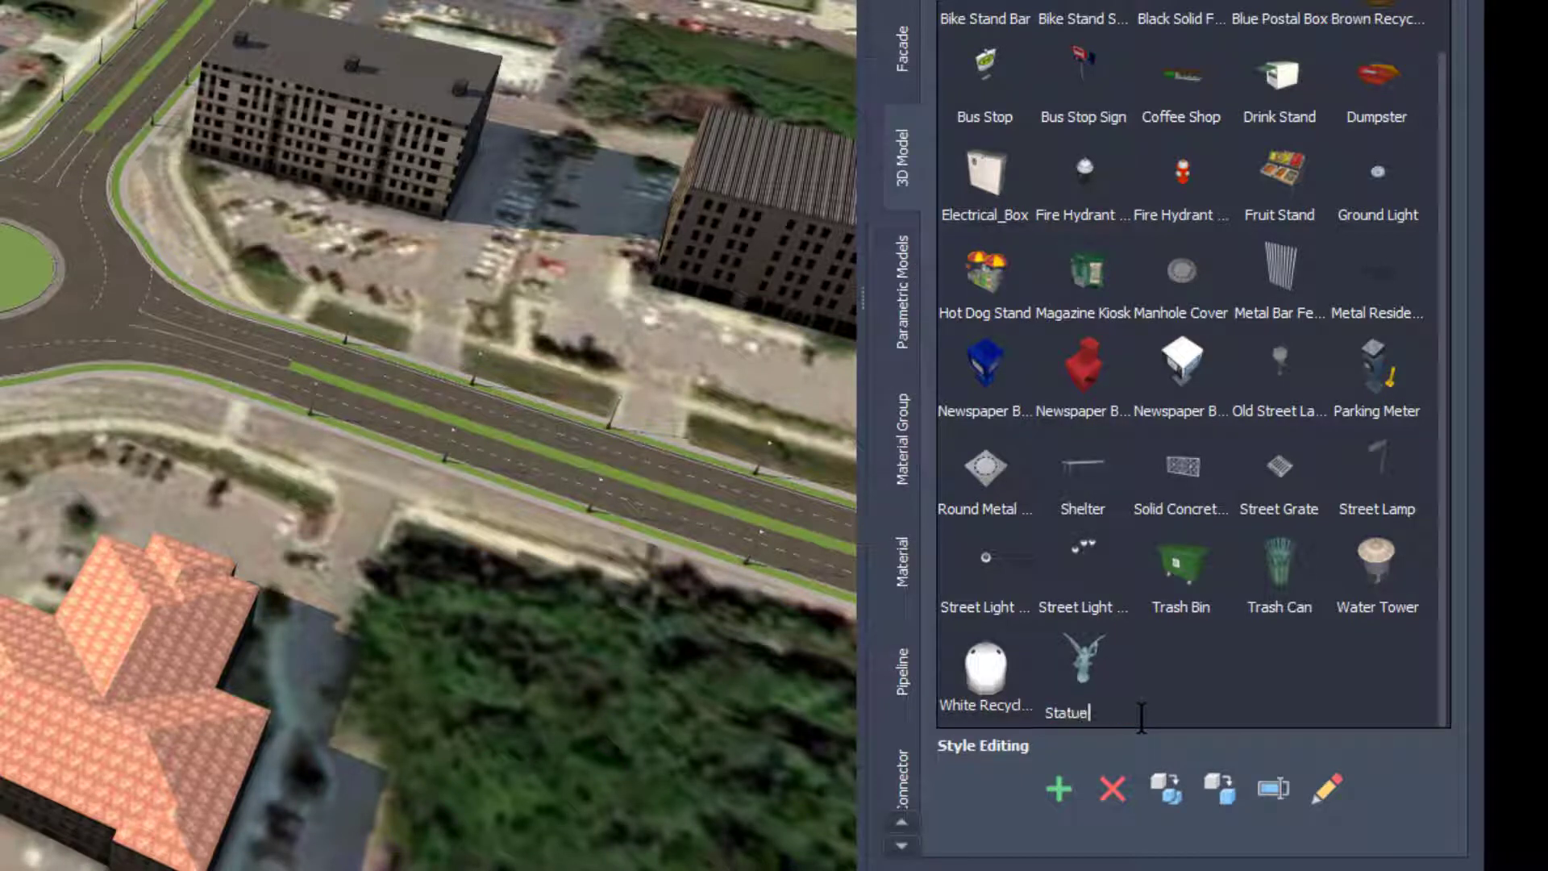
text(atue)
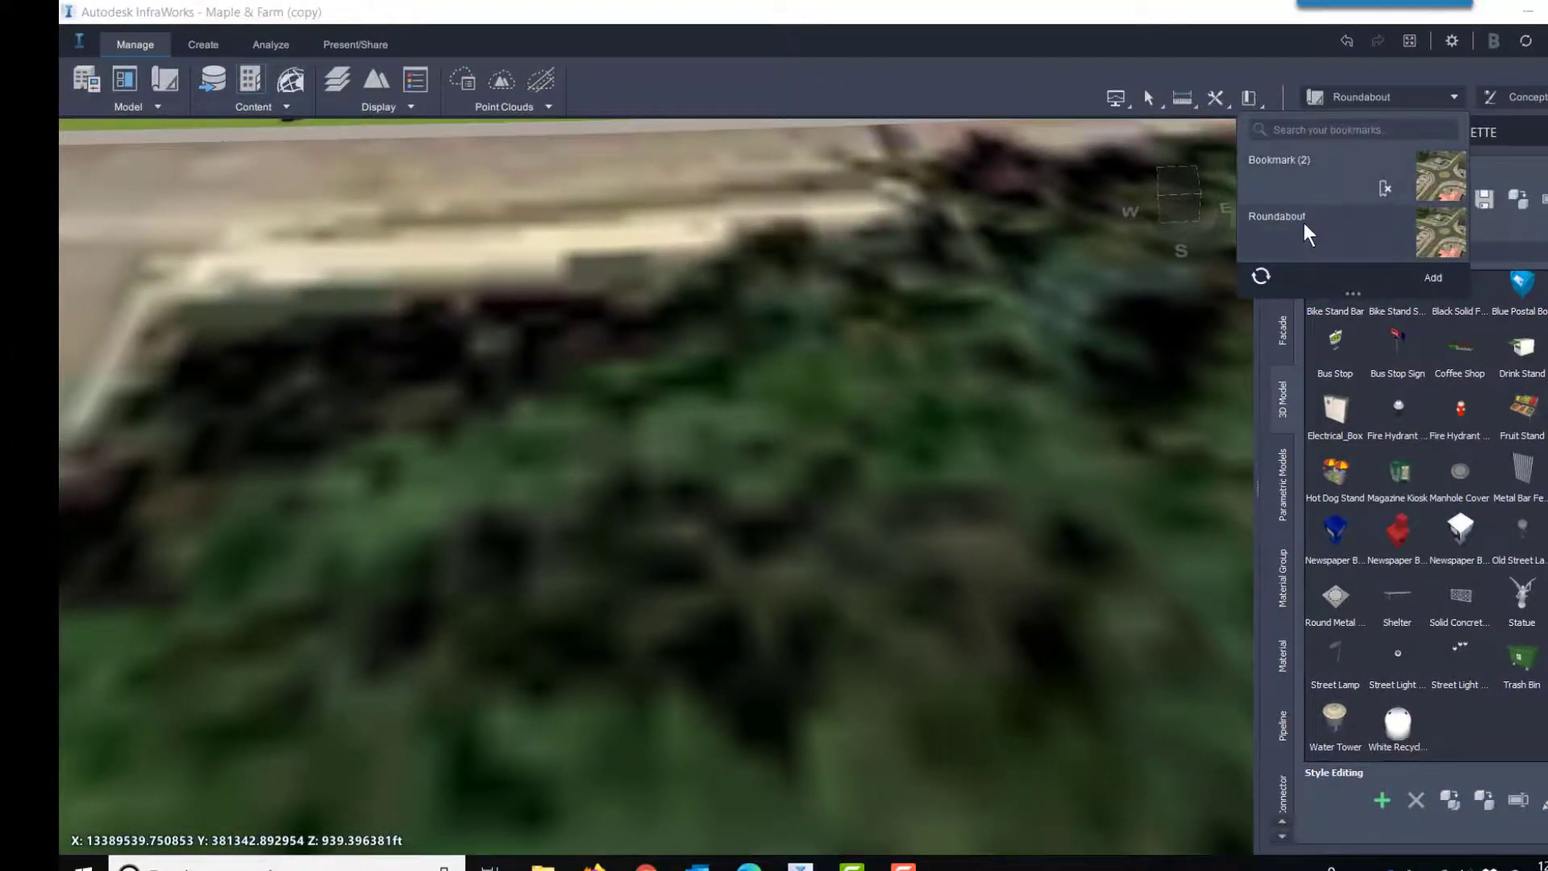
Jump to the Roundabout bookmark and zoom in on the junction.
click(1288, 242)
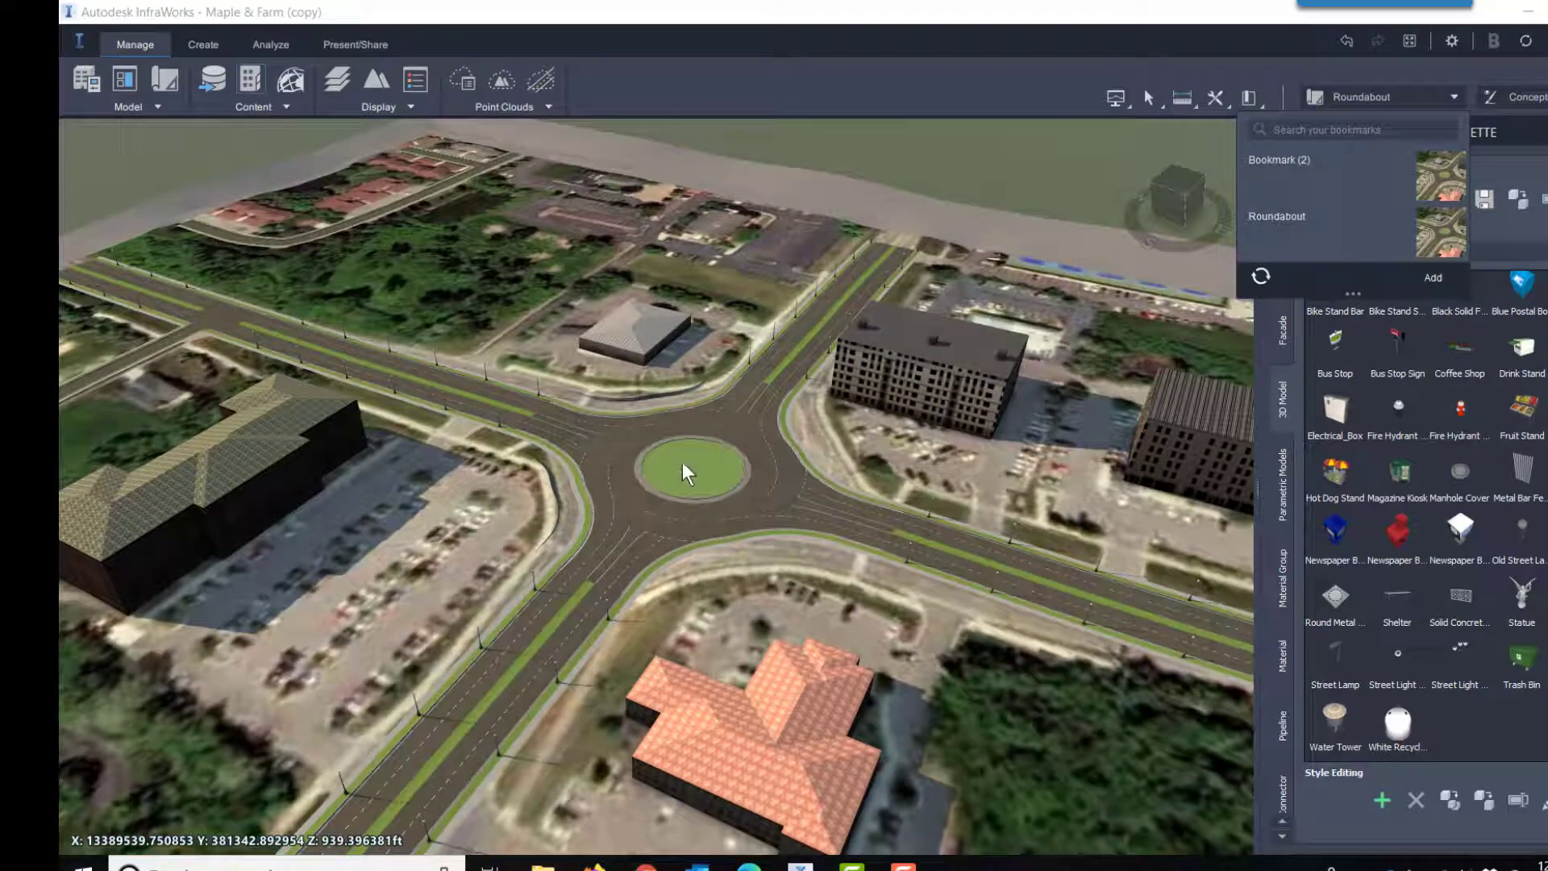
click(682, 470)
scroll(712, 476, up, 5)
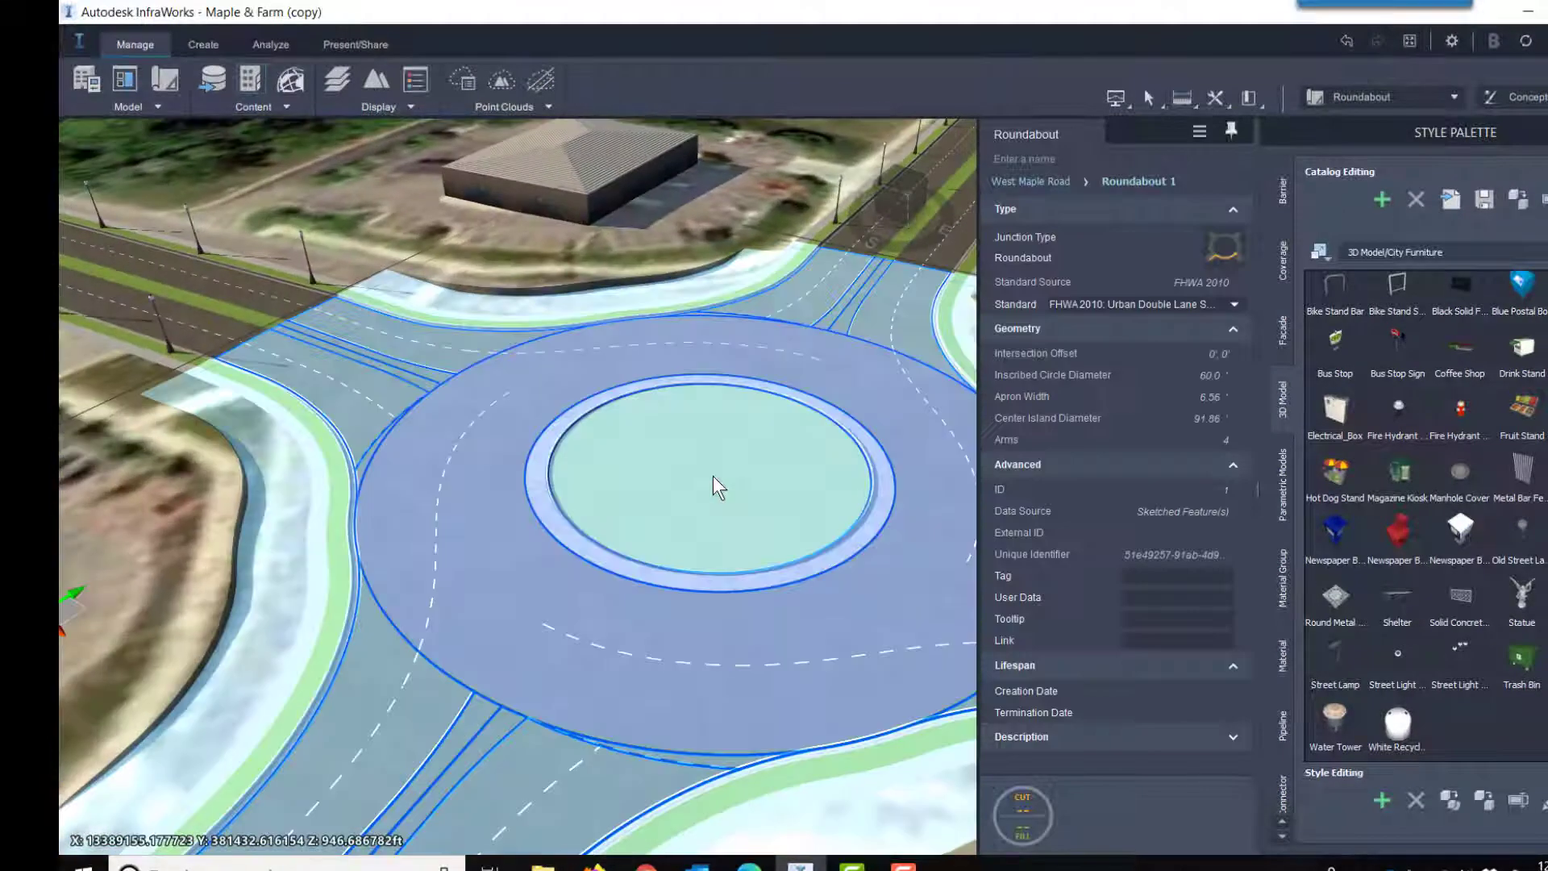
key(Escape)
scroll(688, 491, up, 4)
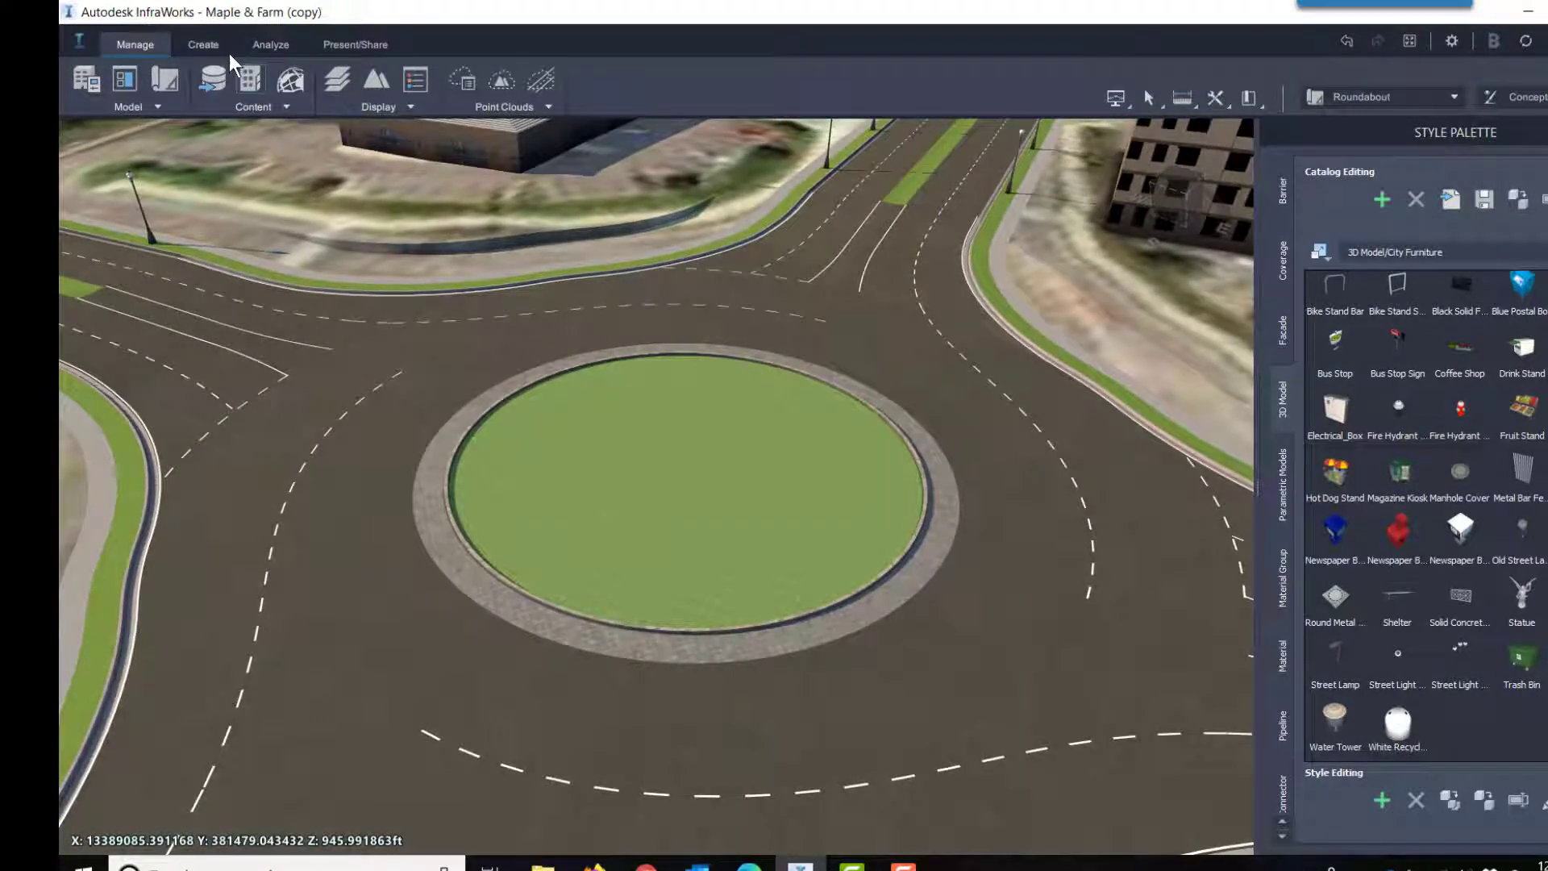
Open Create > City Furniture and filter the styles by 'statu'.
click(208, 46)
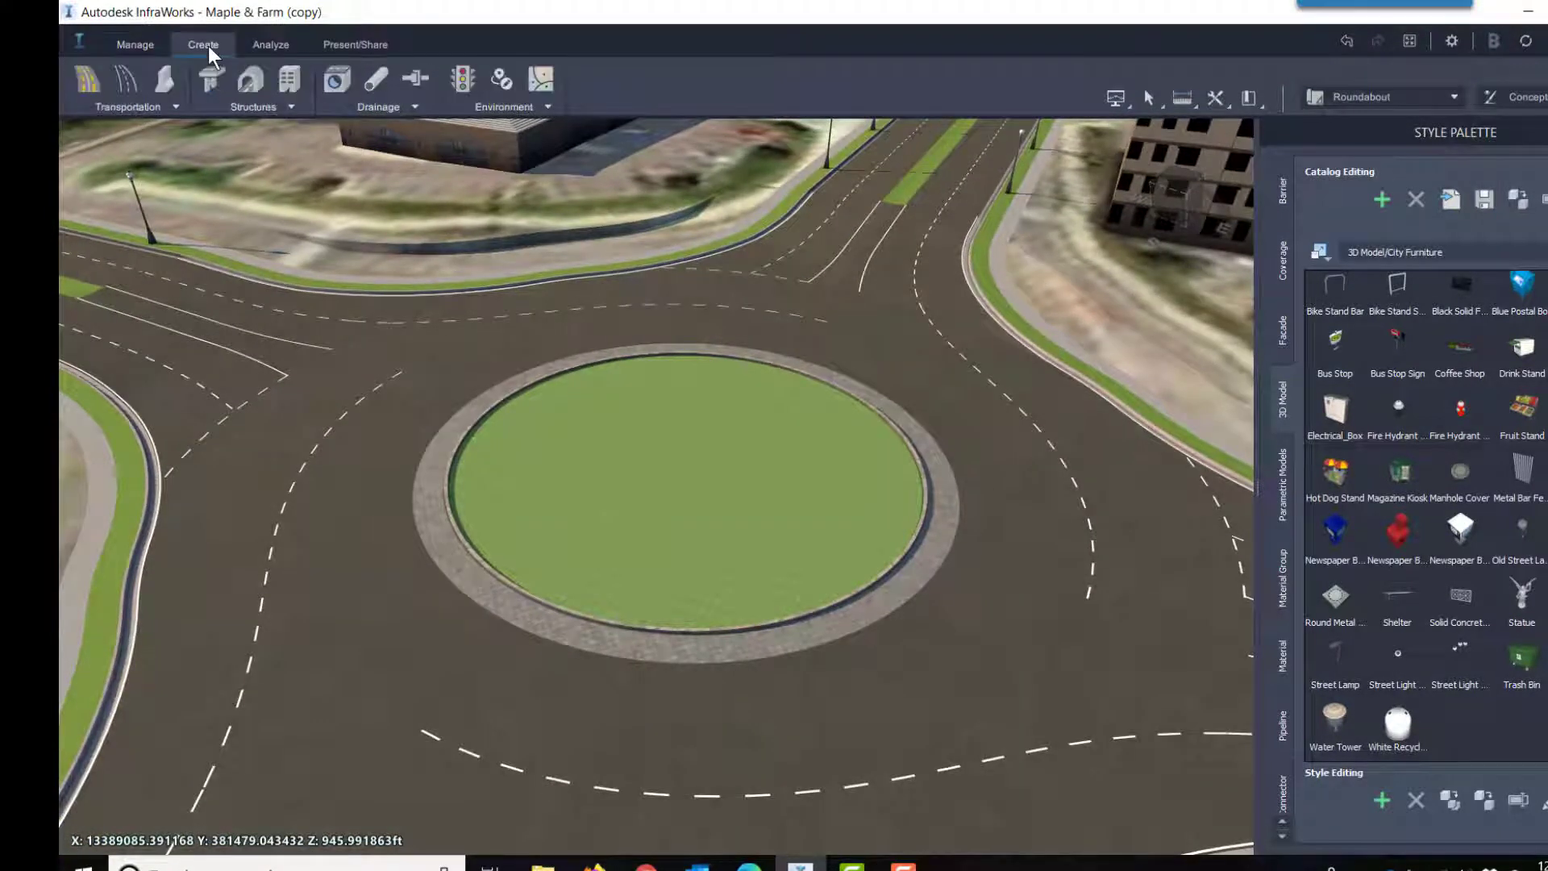
click(466, 82)
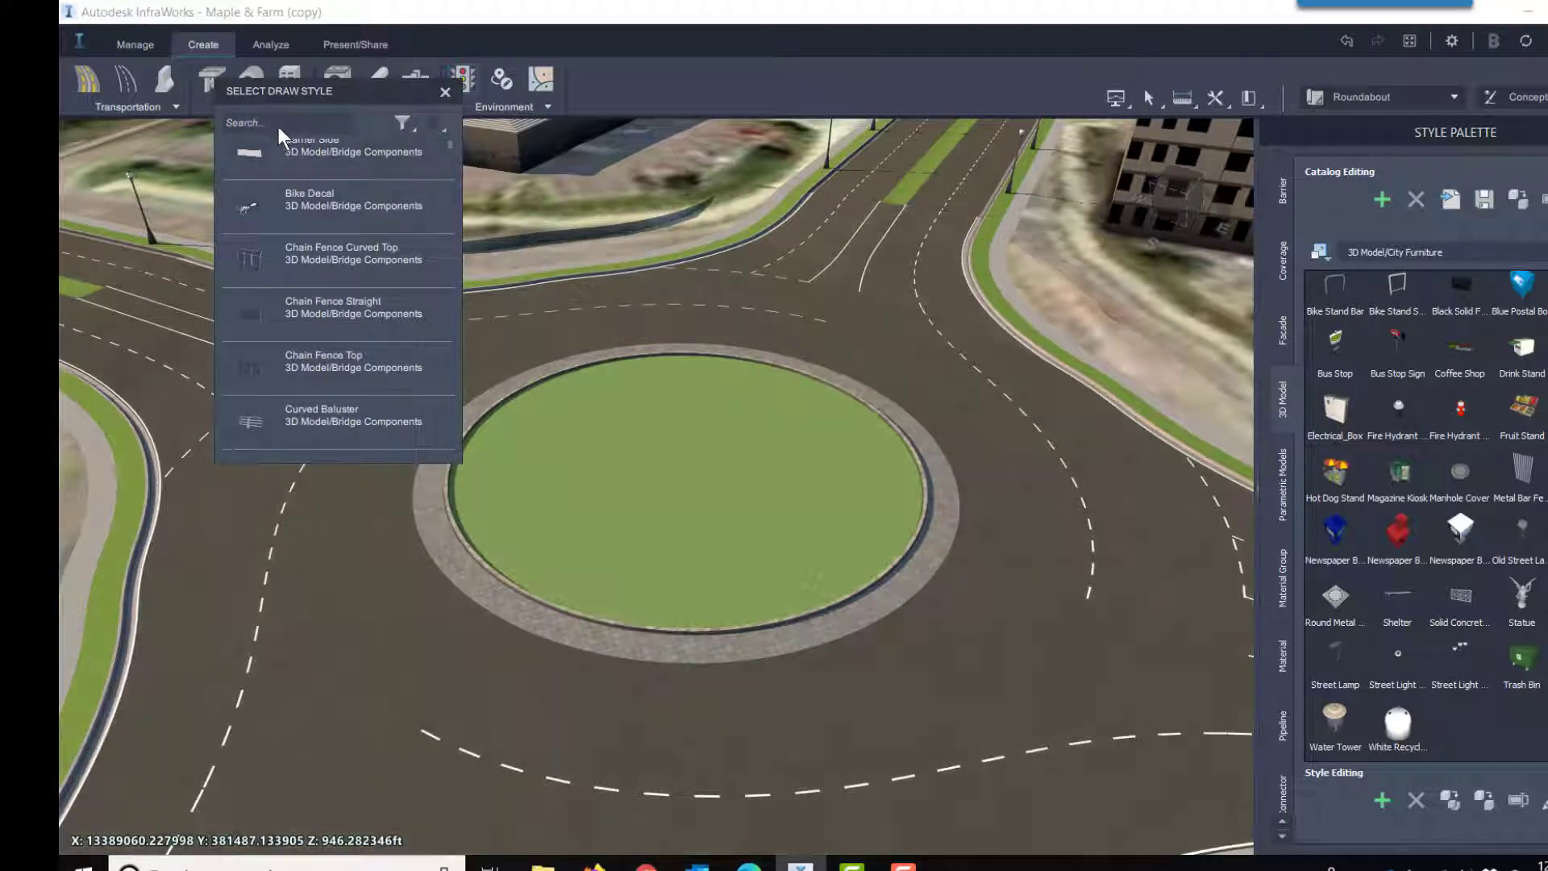
text(statu)
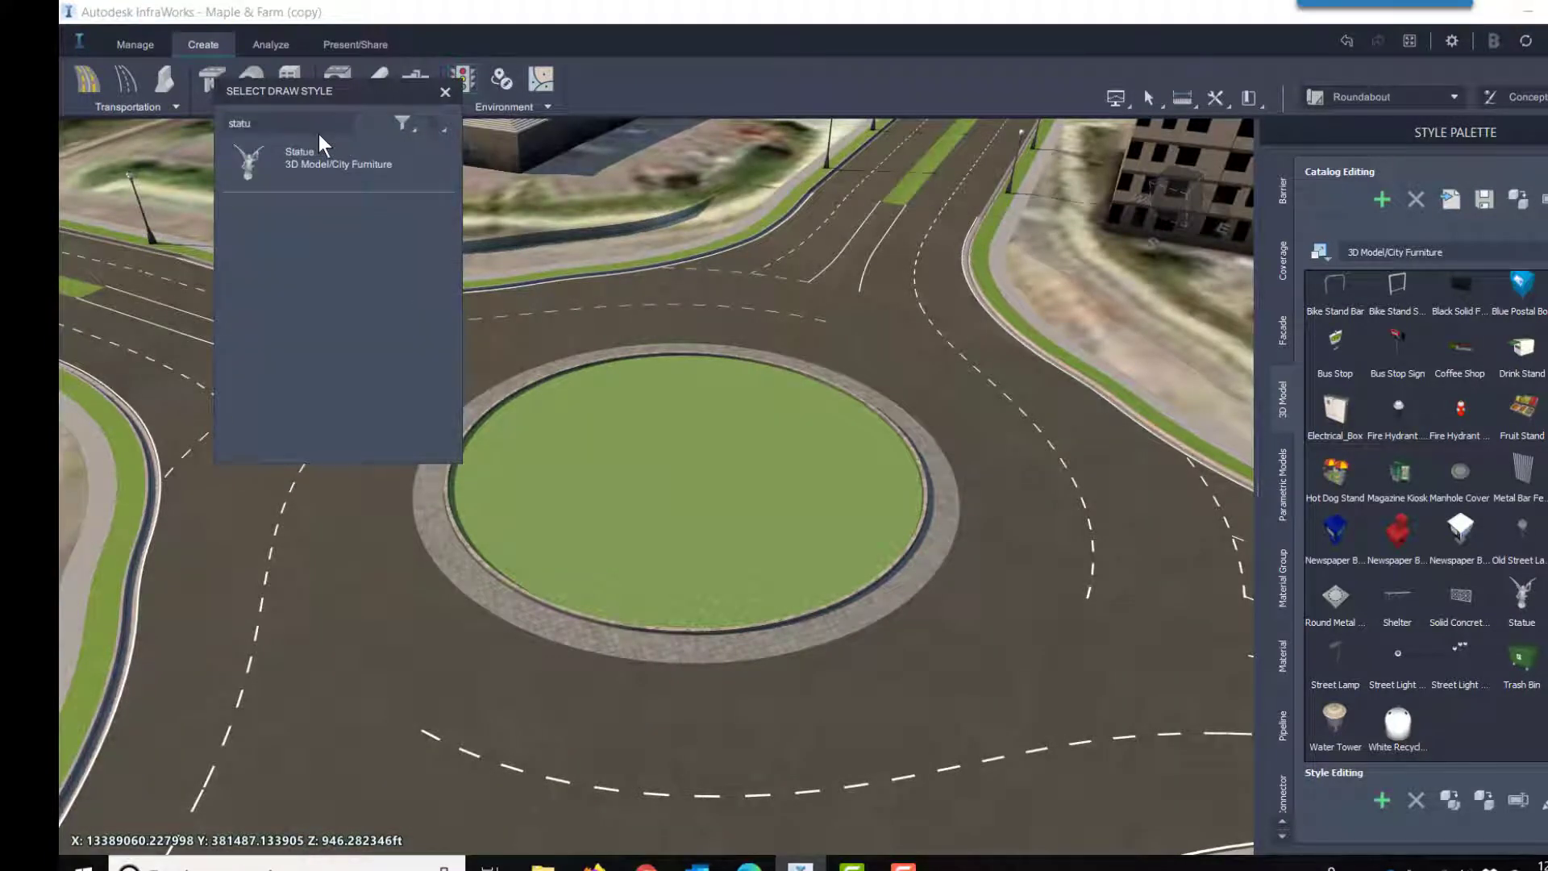
Place the Statue style with two points in the roundabout's central island.
click(313, 165)
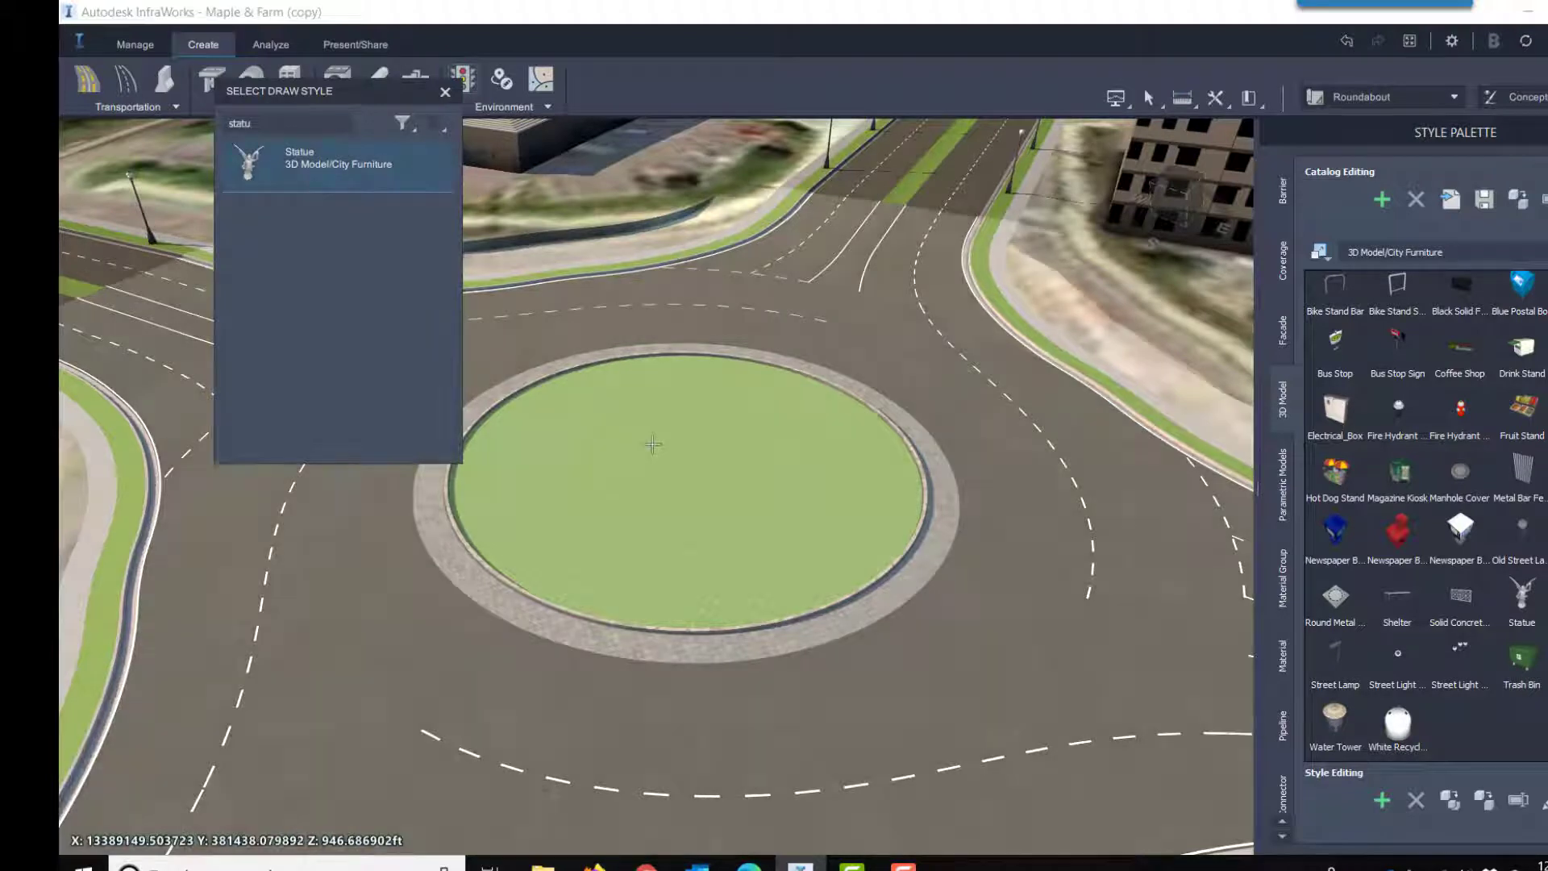
click(653, 441)
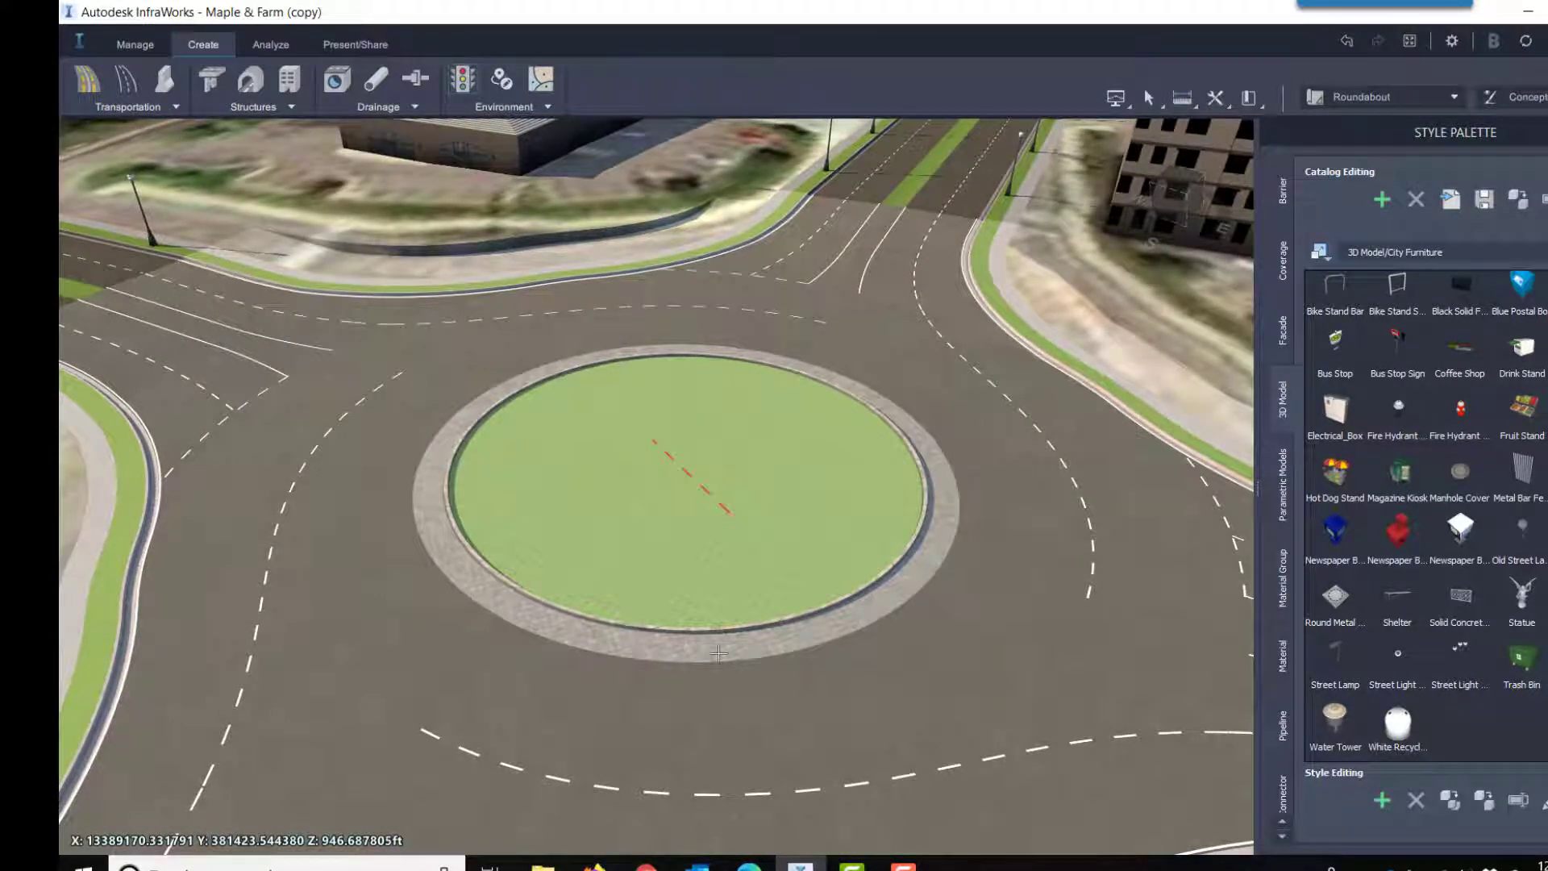
click(716, 606)
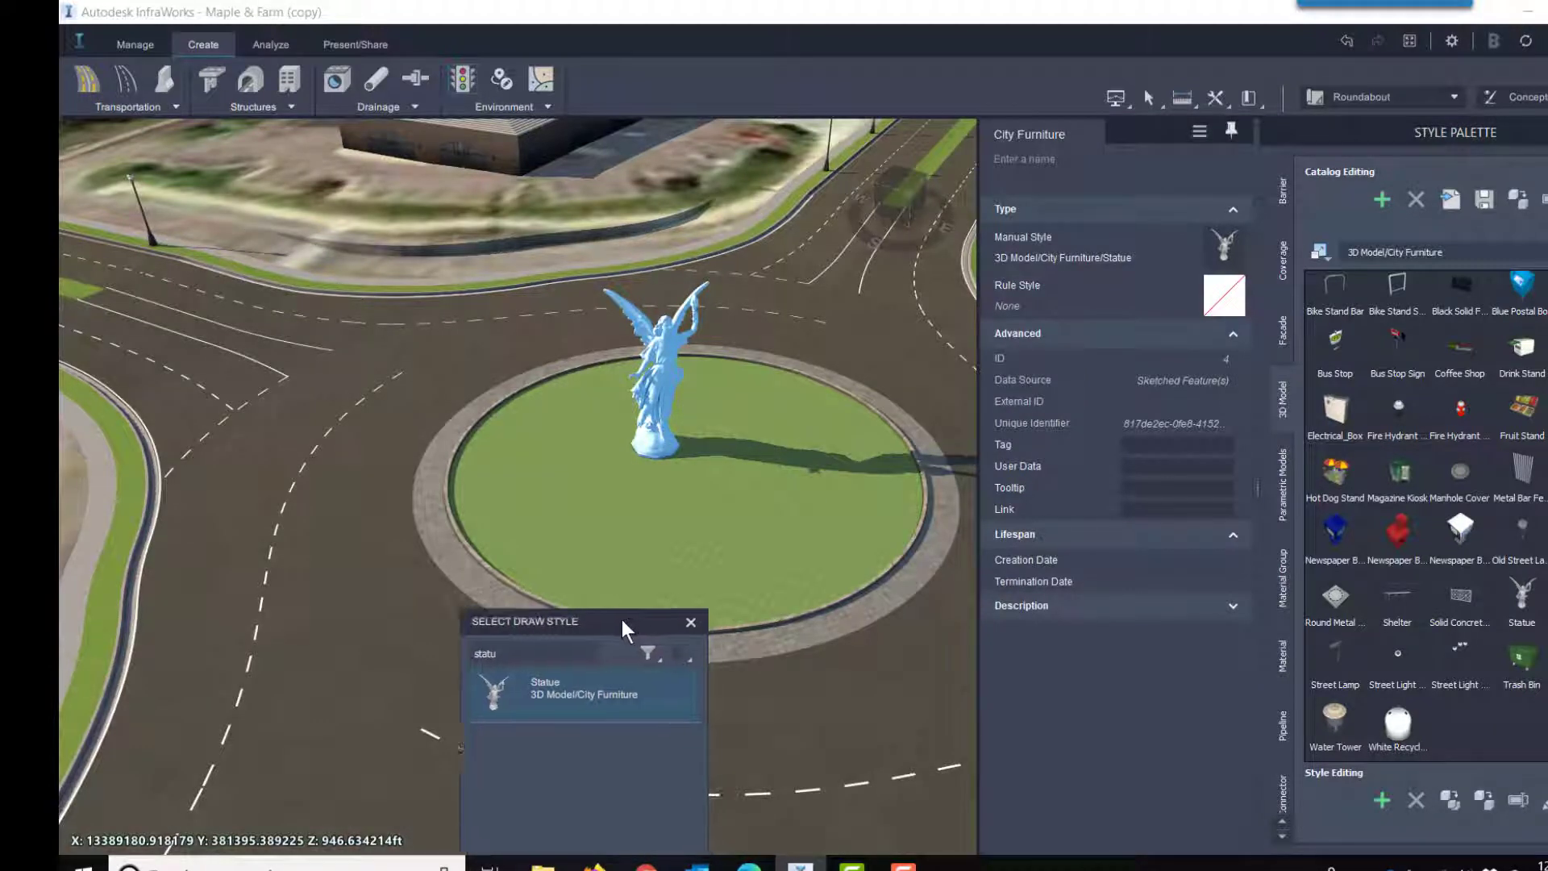
mouse_move(621, 619)
mouse_down()
mouse_move(447, 511)
mouse_move(284, 313)
mouse_move(252, 300)
mouse_up()
key(Escape)
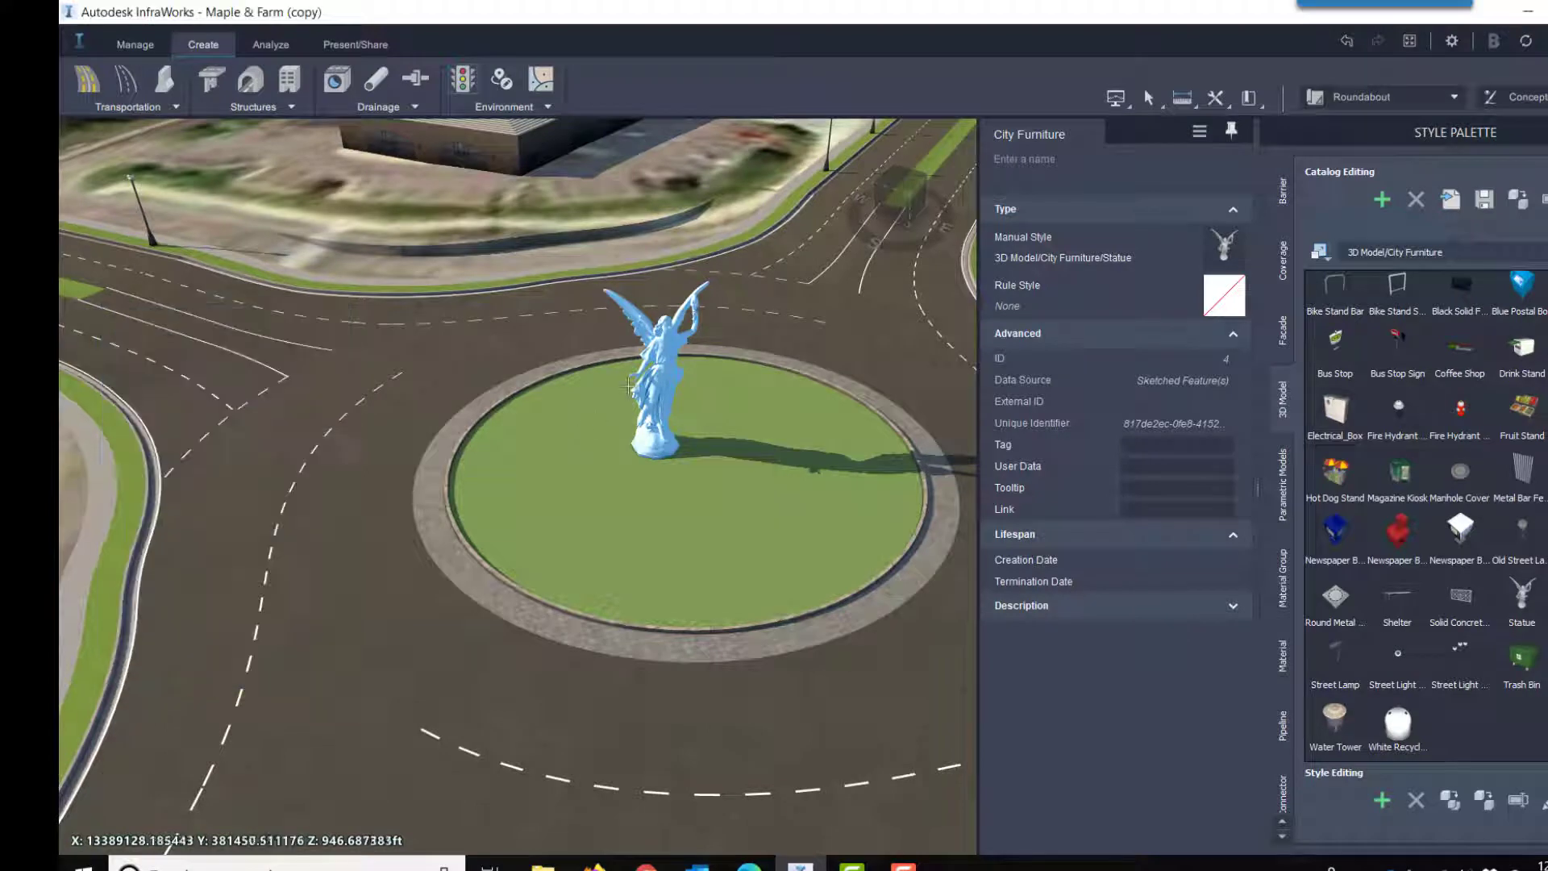
Shift the statue right within the island and raise its height to 52.54 ft.
click(657, 387)
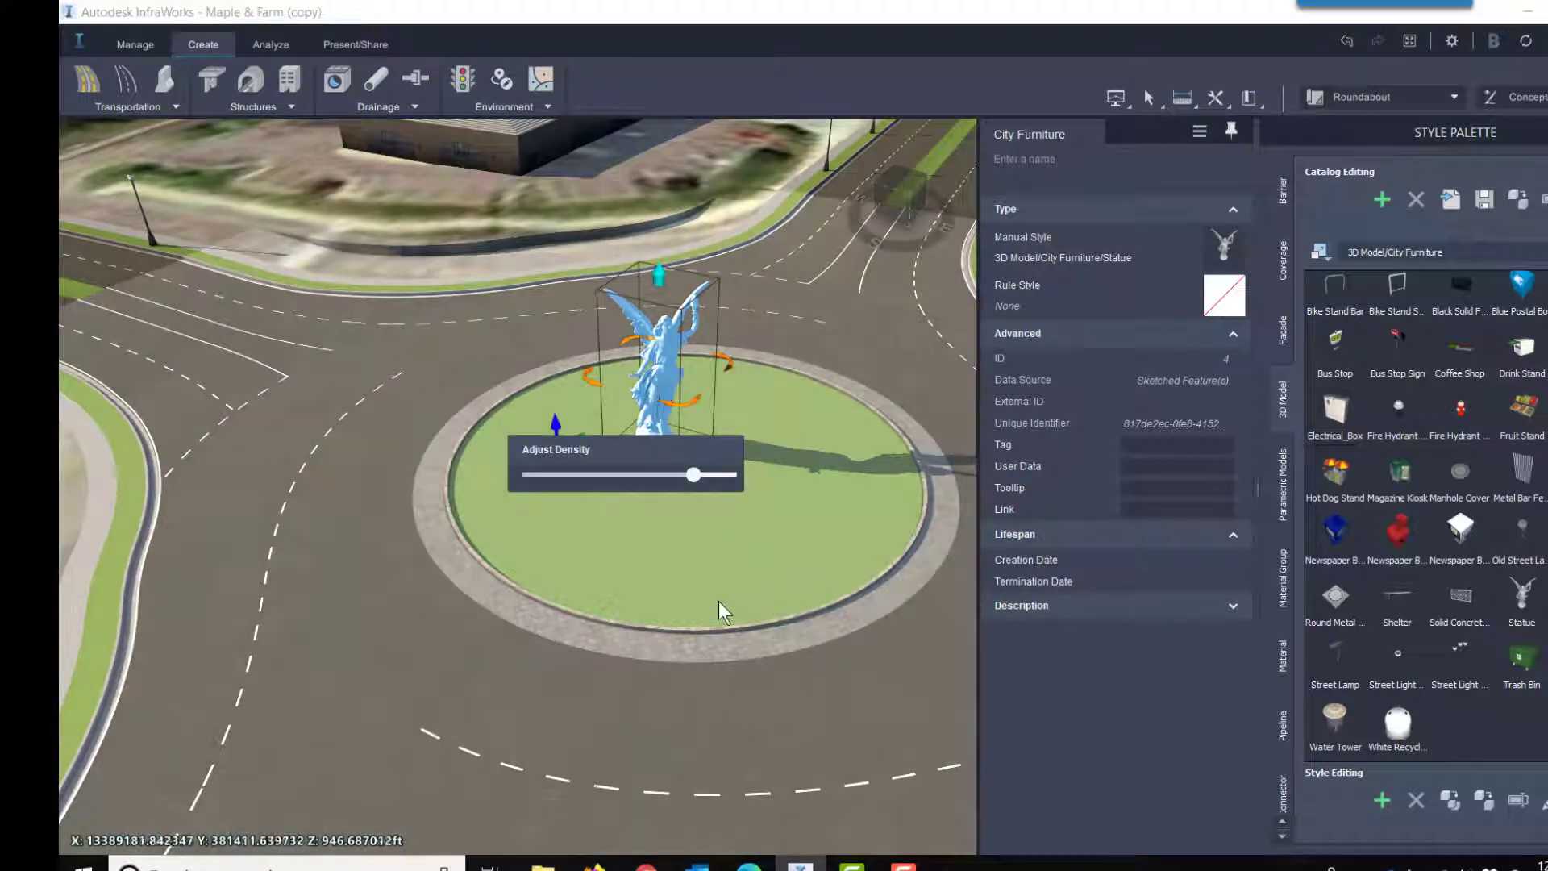
shift+middle_drag(718, 601, 961, 607)
mouse_move(798, 461)
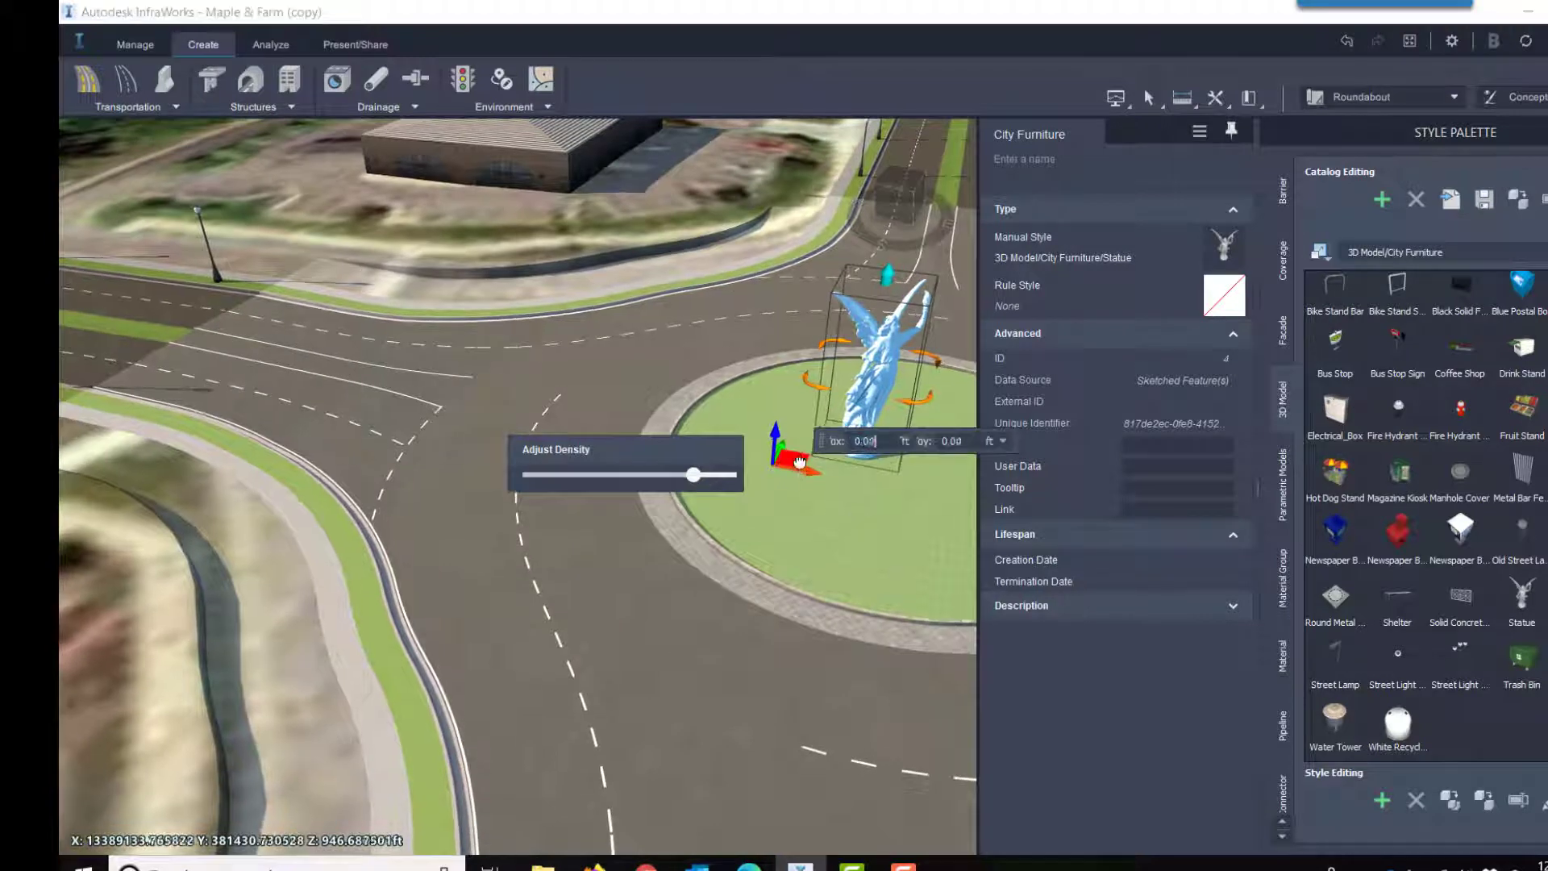
drag(798, 461, 851, 499)
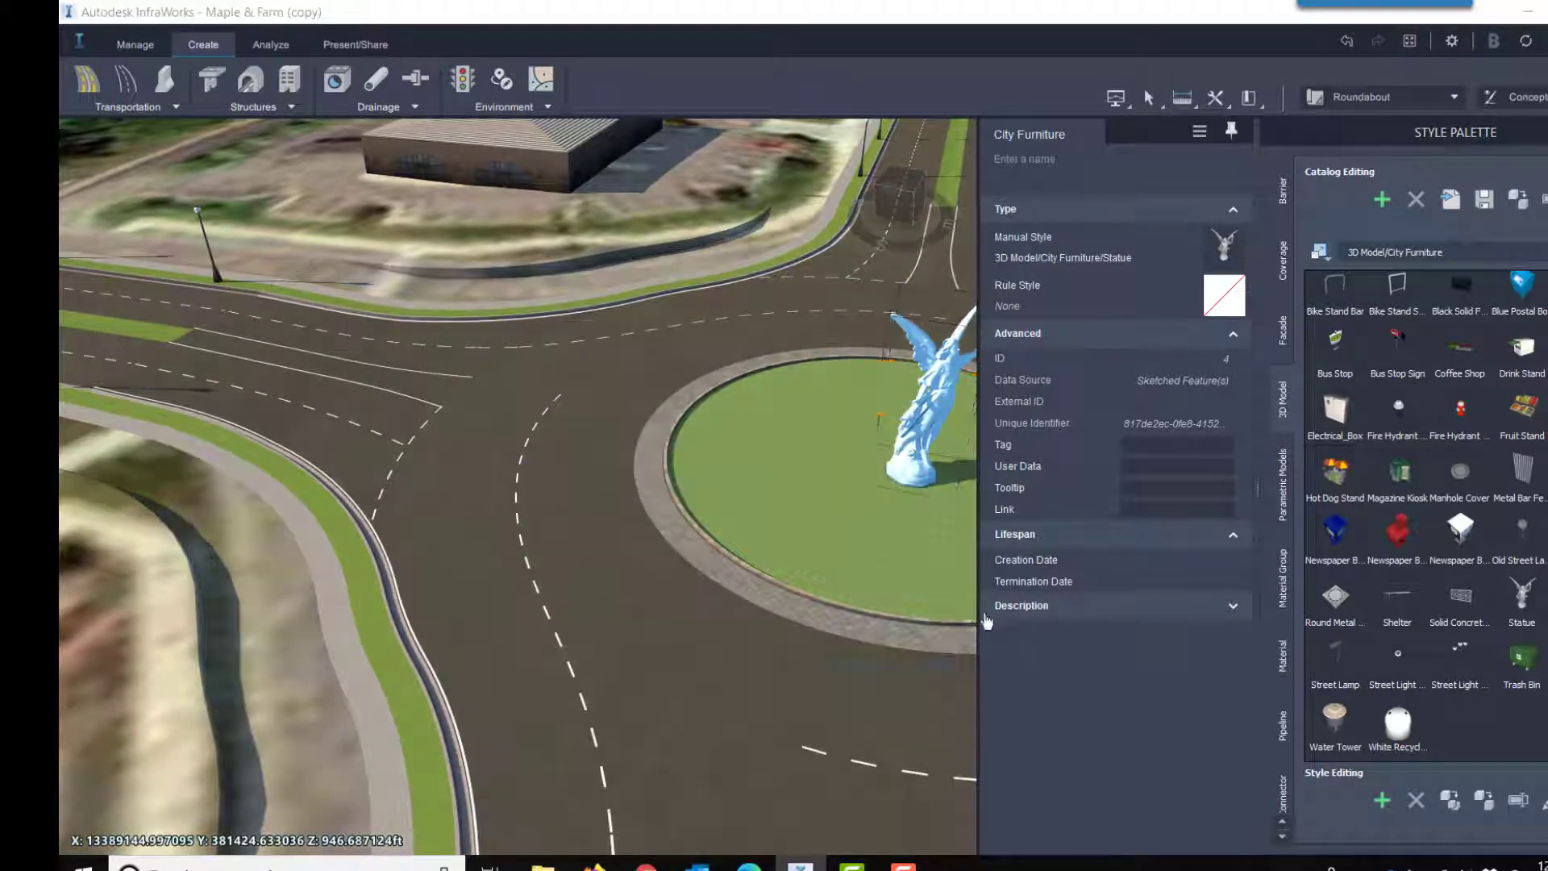
middle_drag(985, 621, 742, 611)
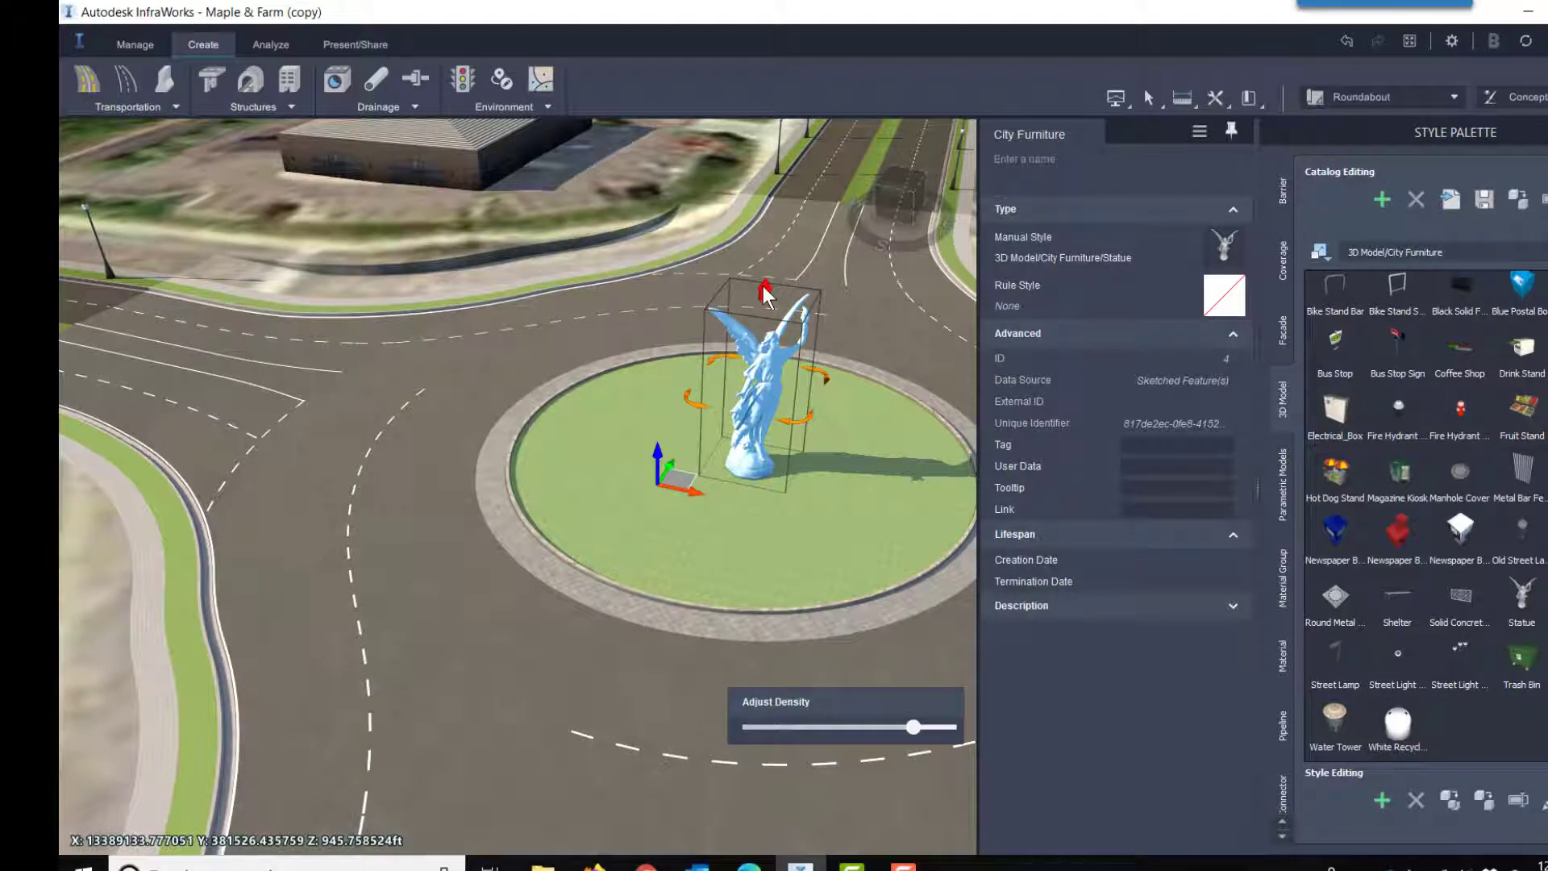
drag(764, 294, 763, 193)
click(574, 220)
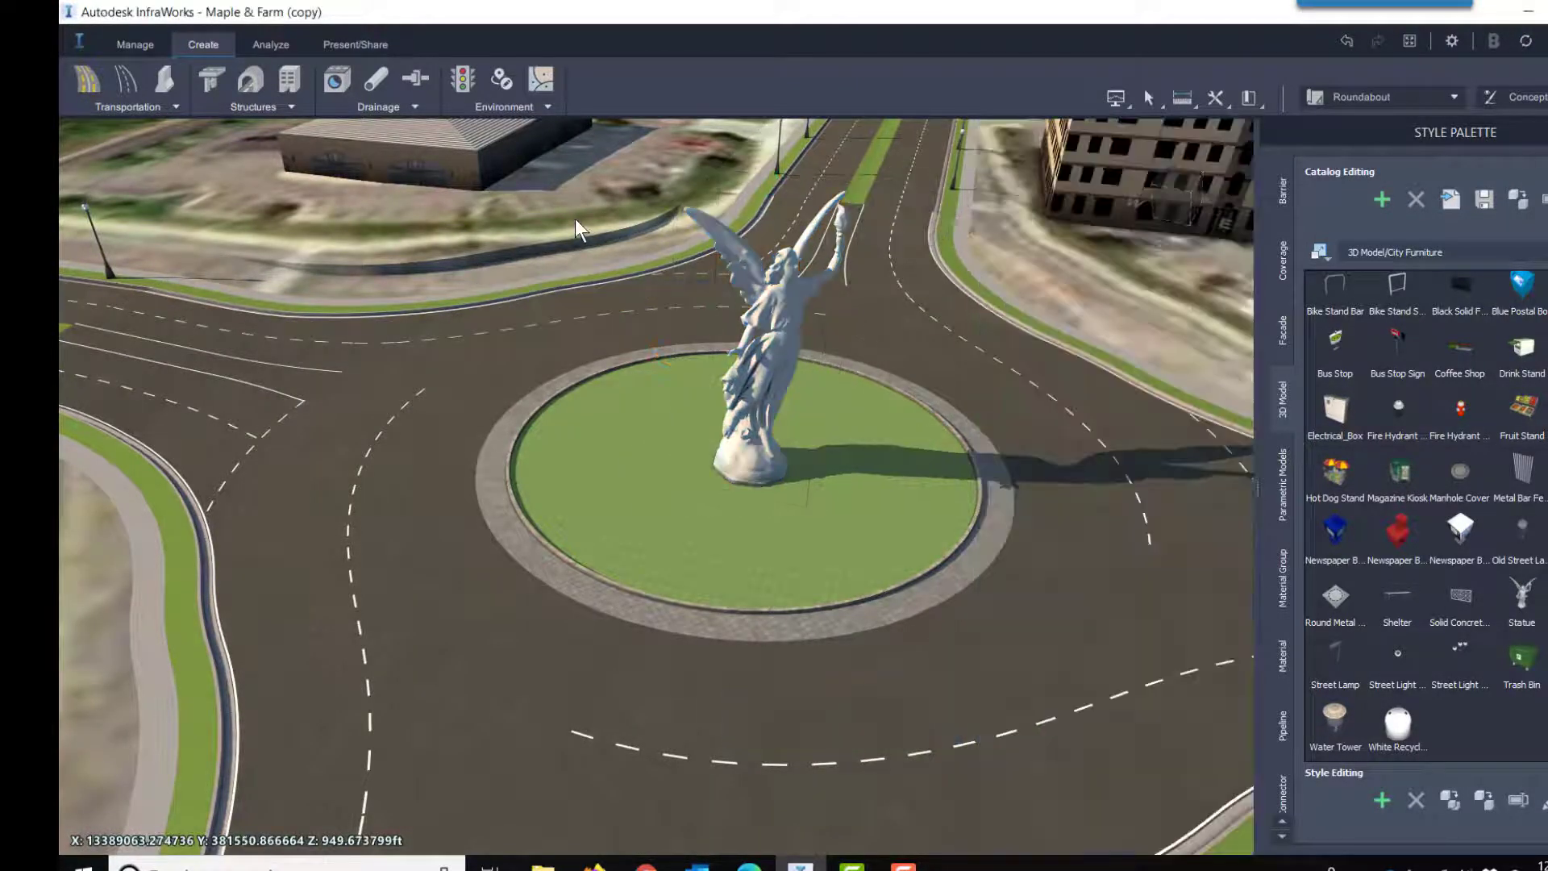
scroll(930, 423, up, 5)
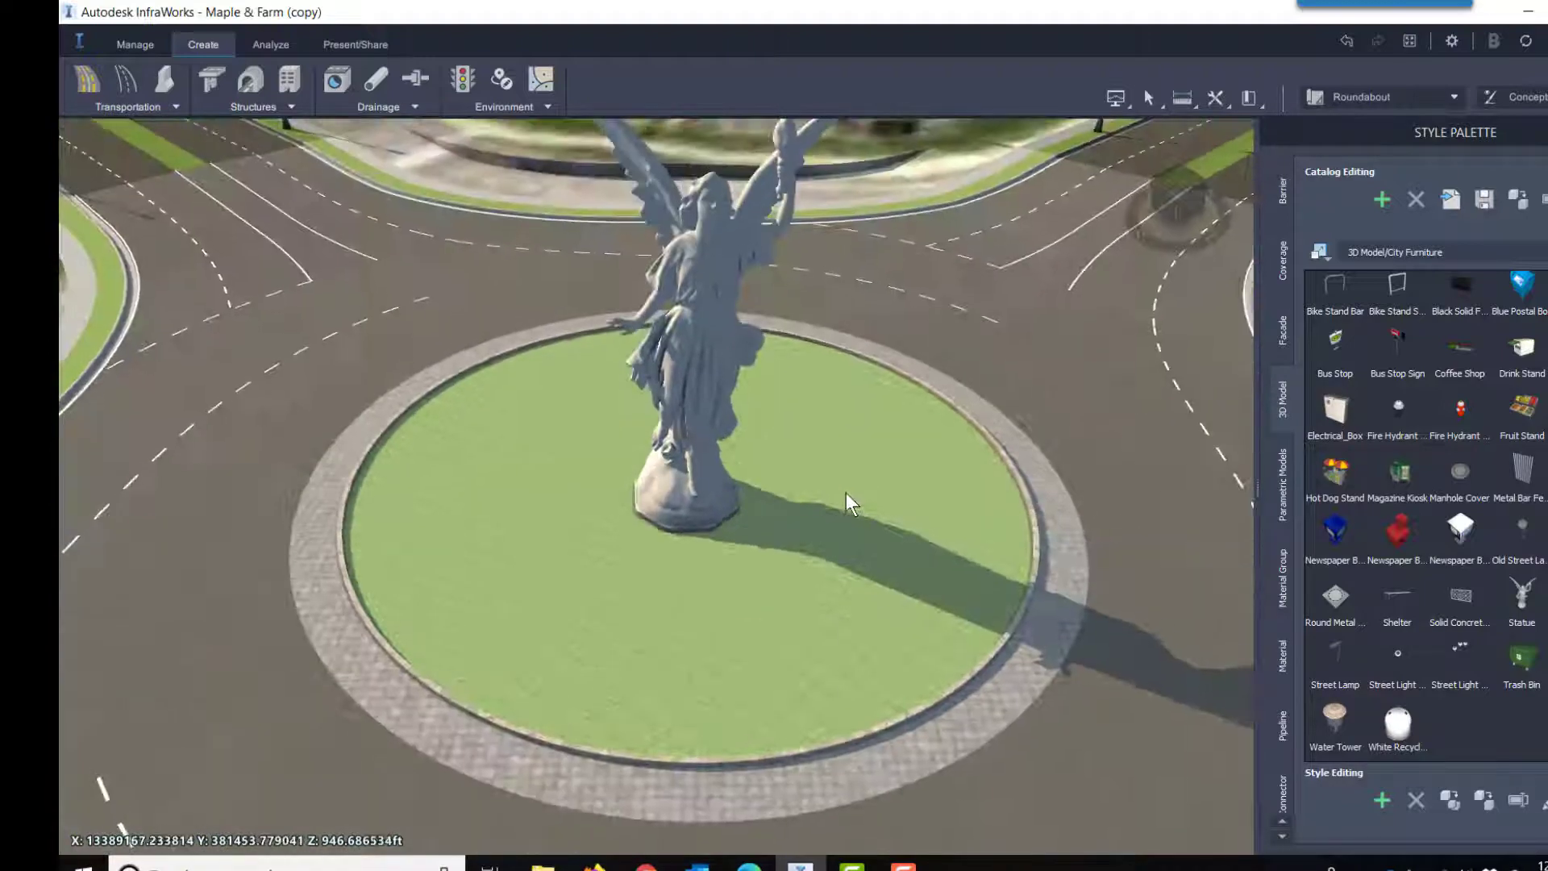
middle_drag(847, 495, 901, 548)
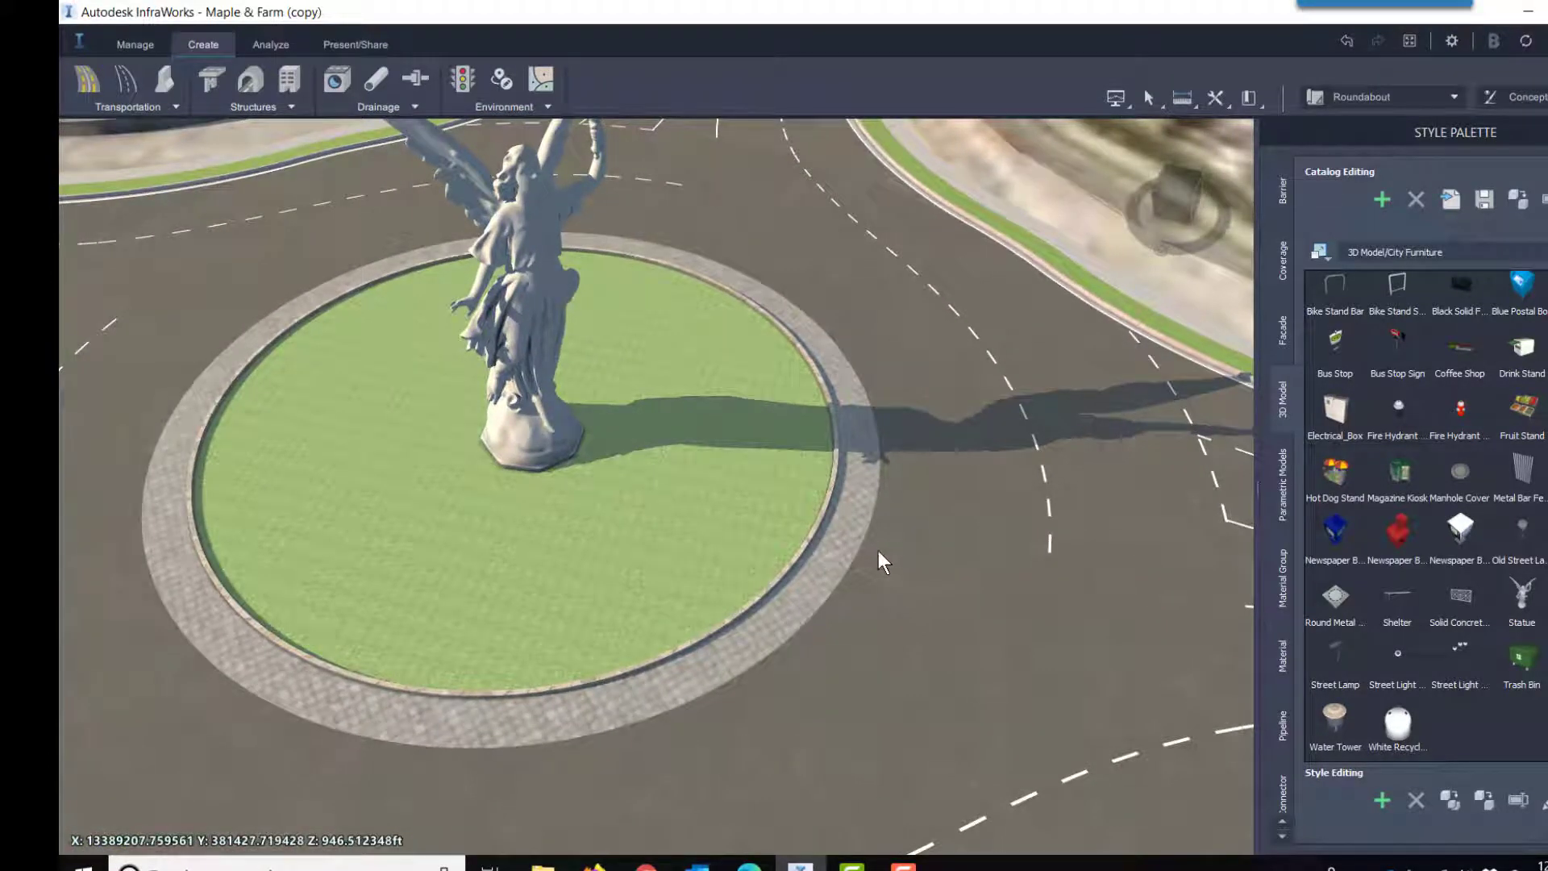
scroll(878, 550, down, 5)
middle_drag(838, 581, 831, 574)
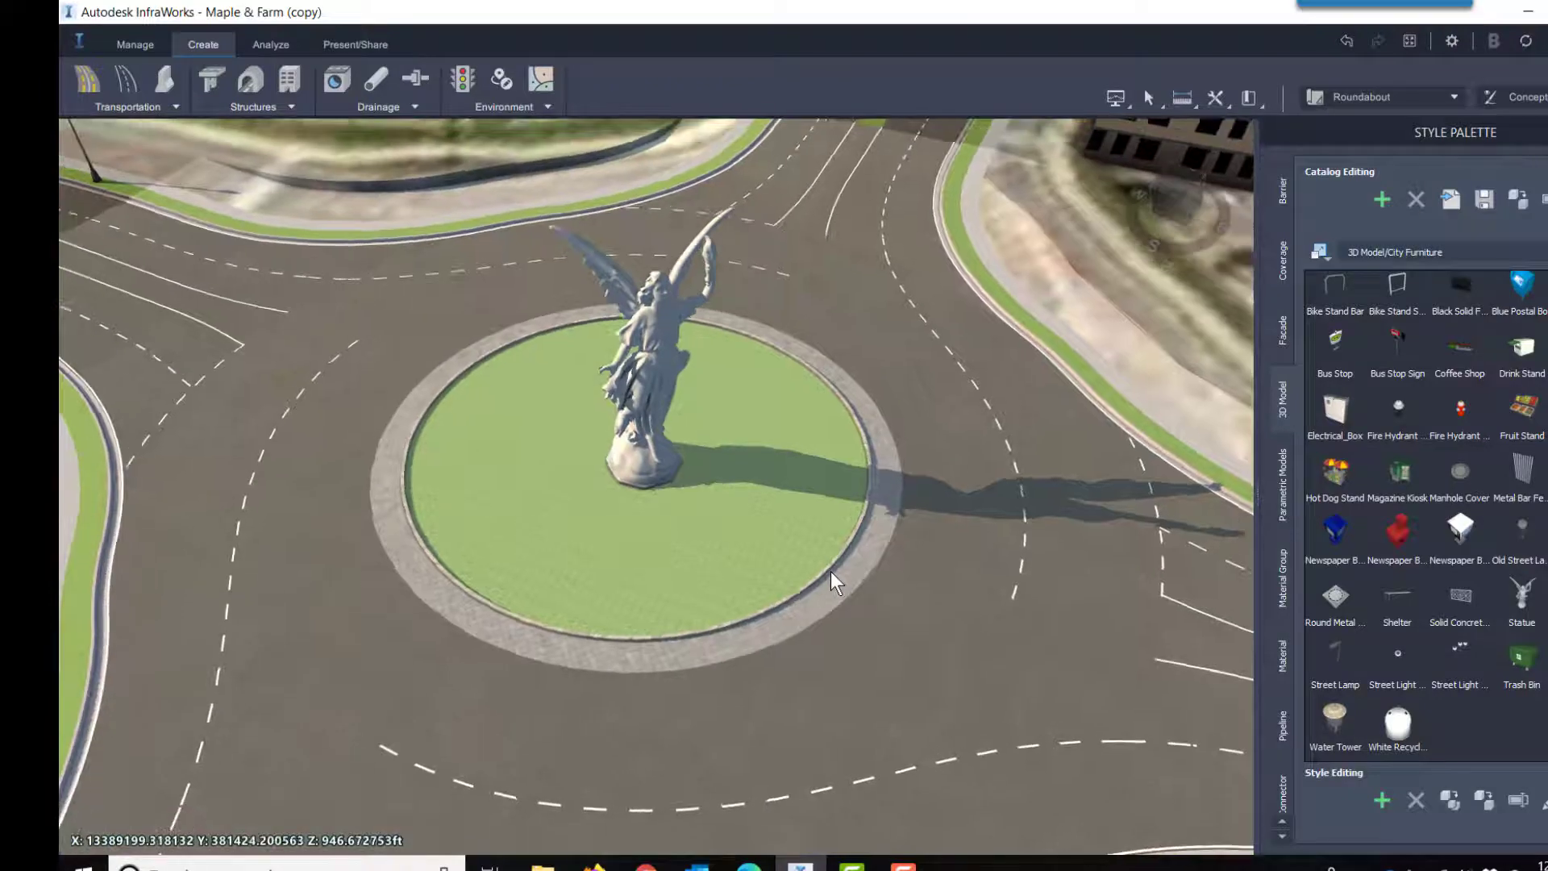